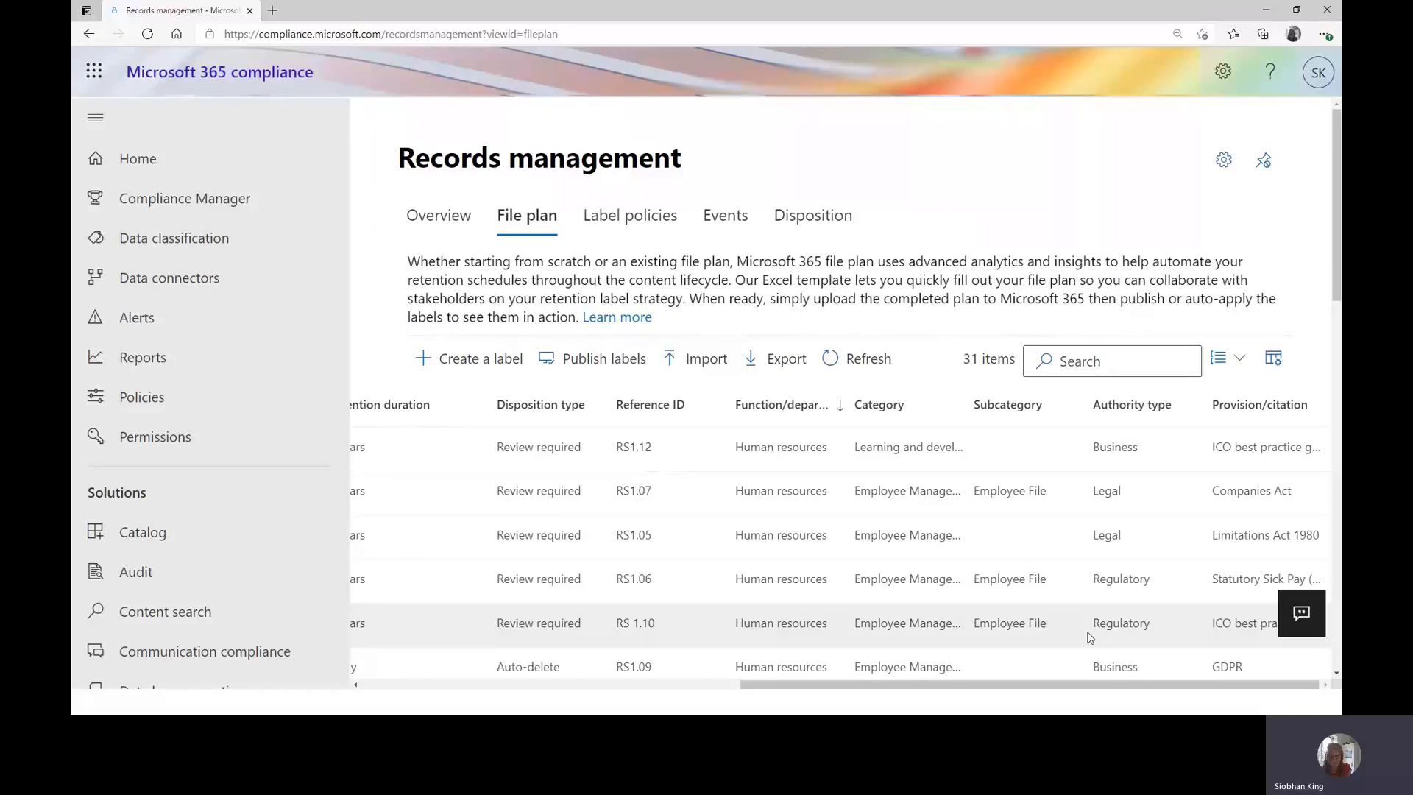
Step: Start a new retention label named "3.01 Litigation", leave both descriptions blank and continue to the file plan descriptors
click(468, 355)
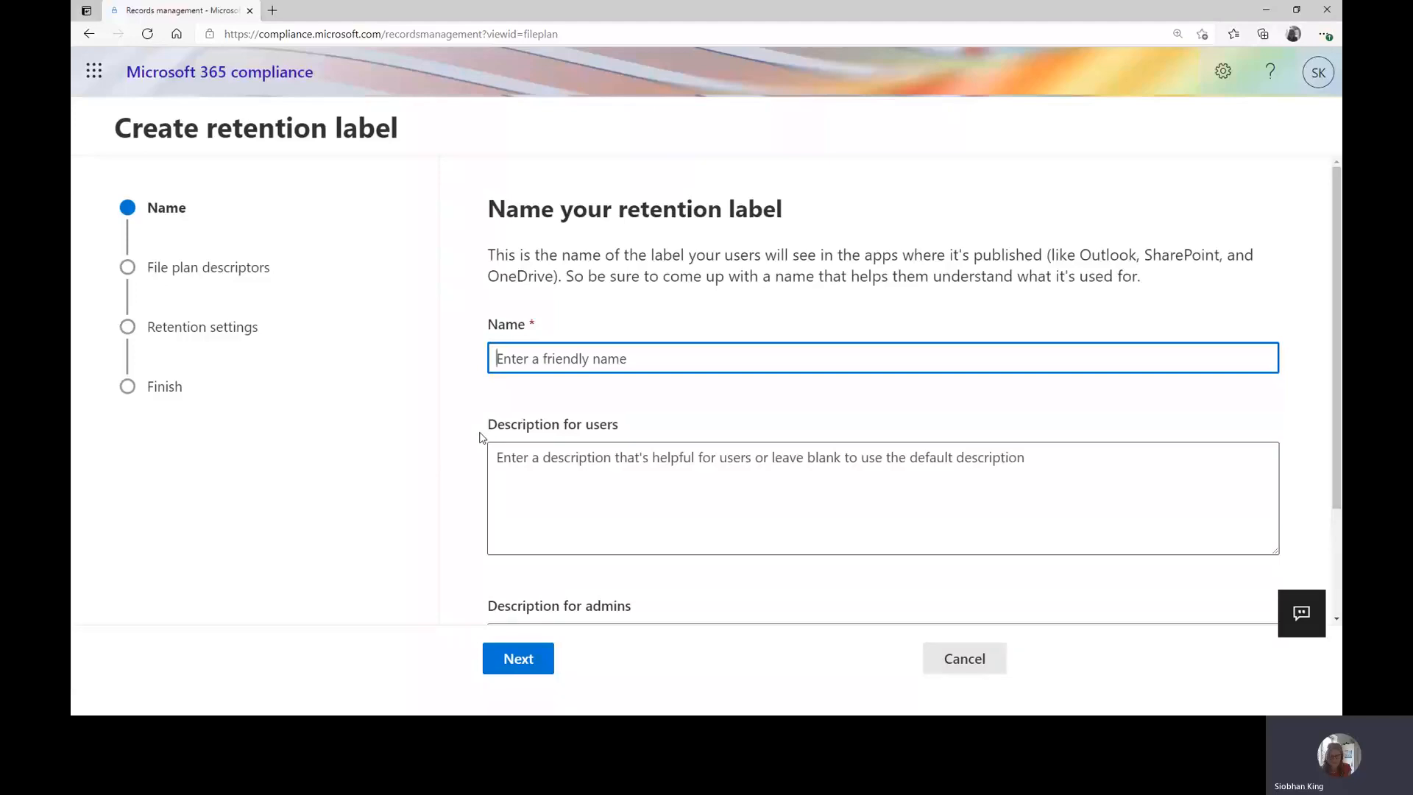
text(3.01 Litigation)
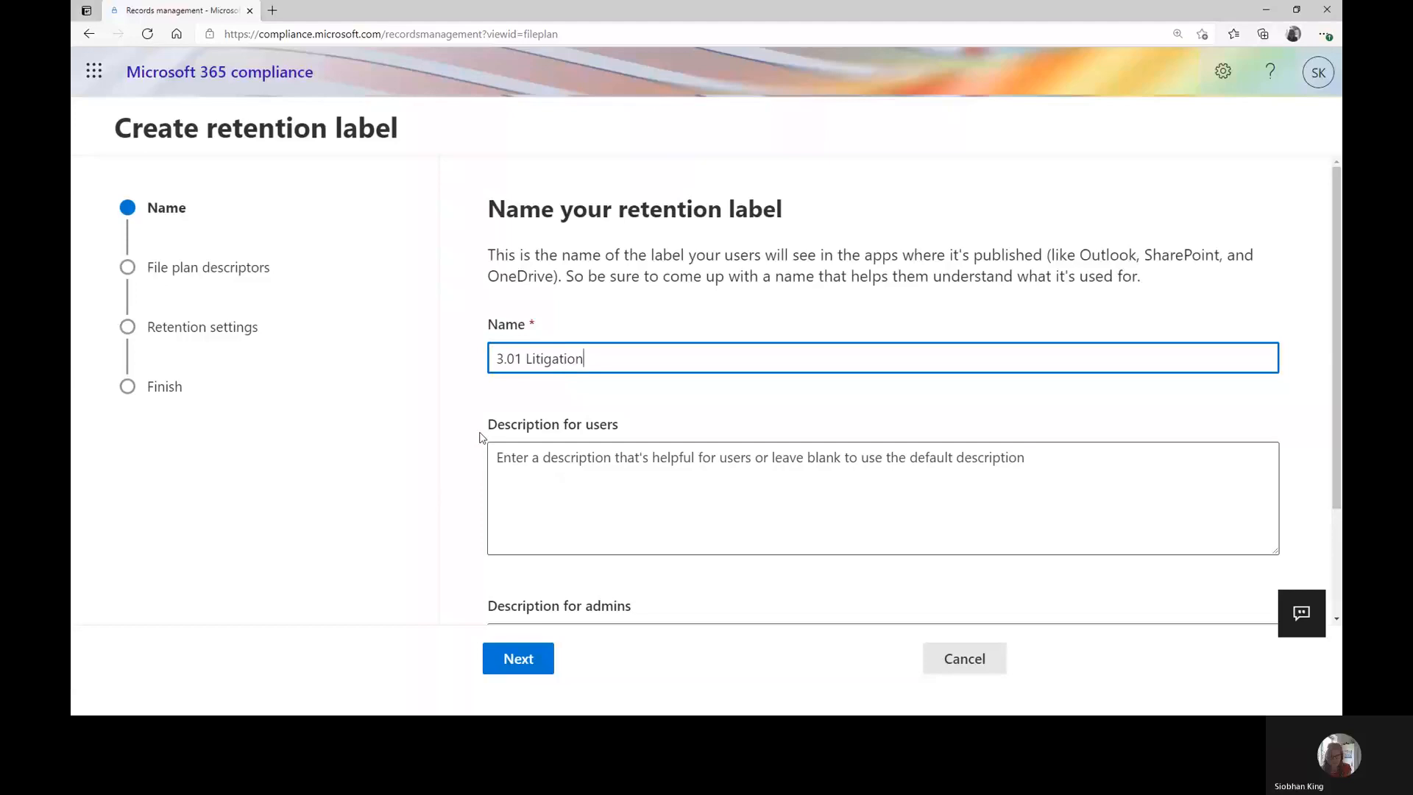
scroll(539, 577, down, 2)
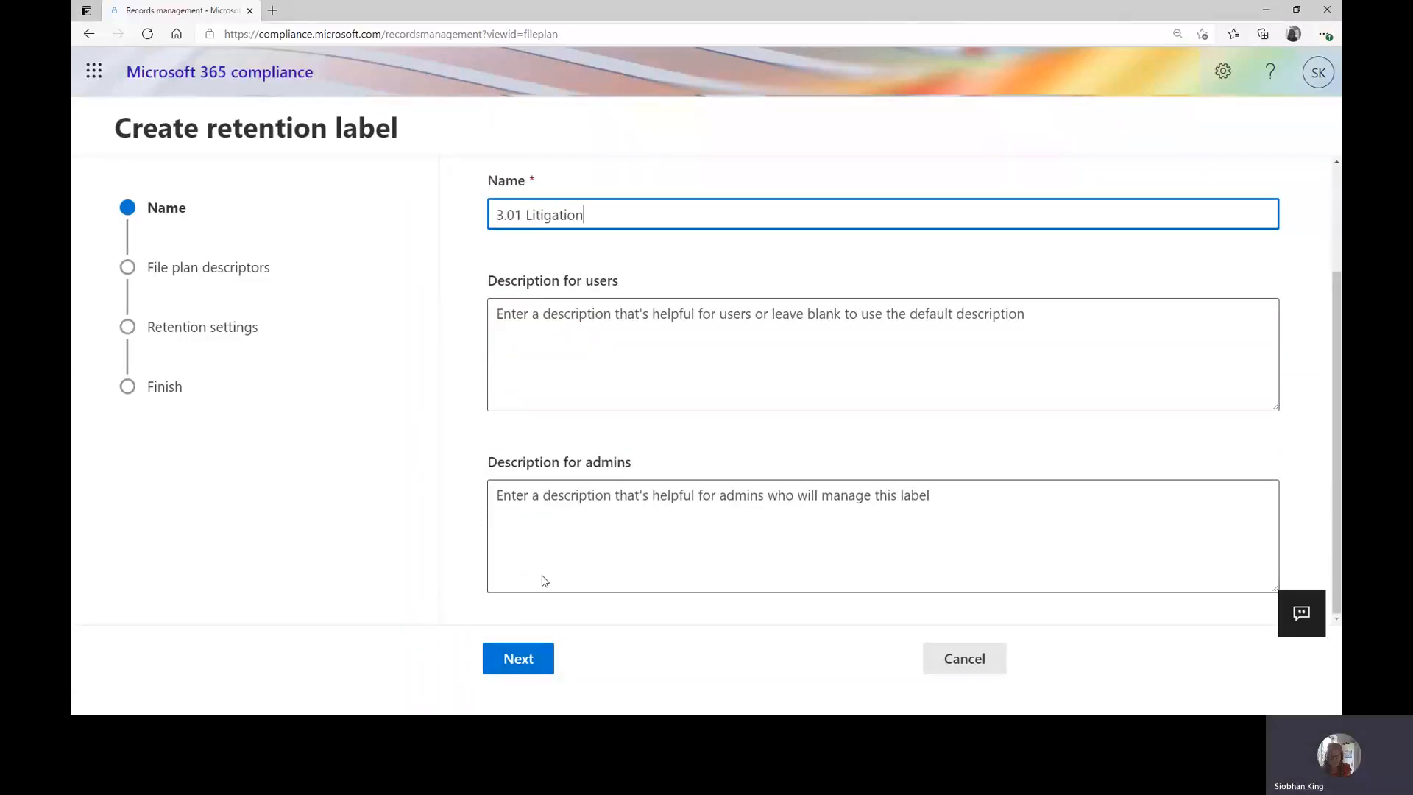
click(518, 652)
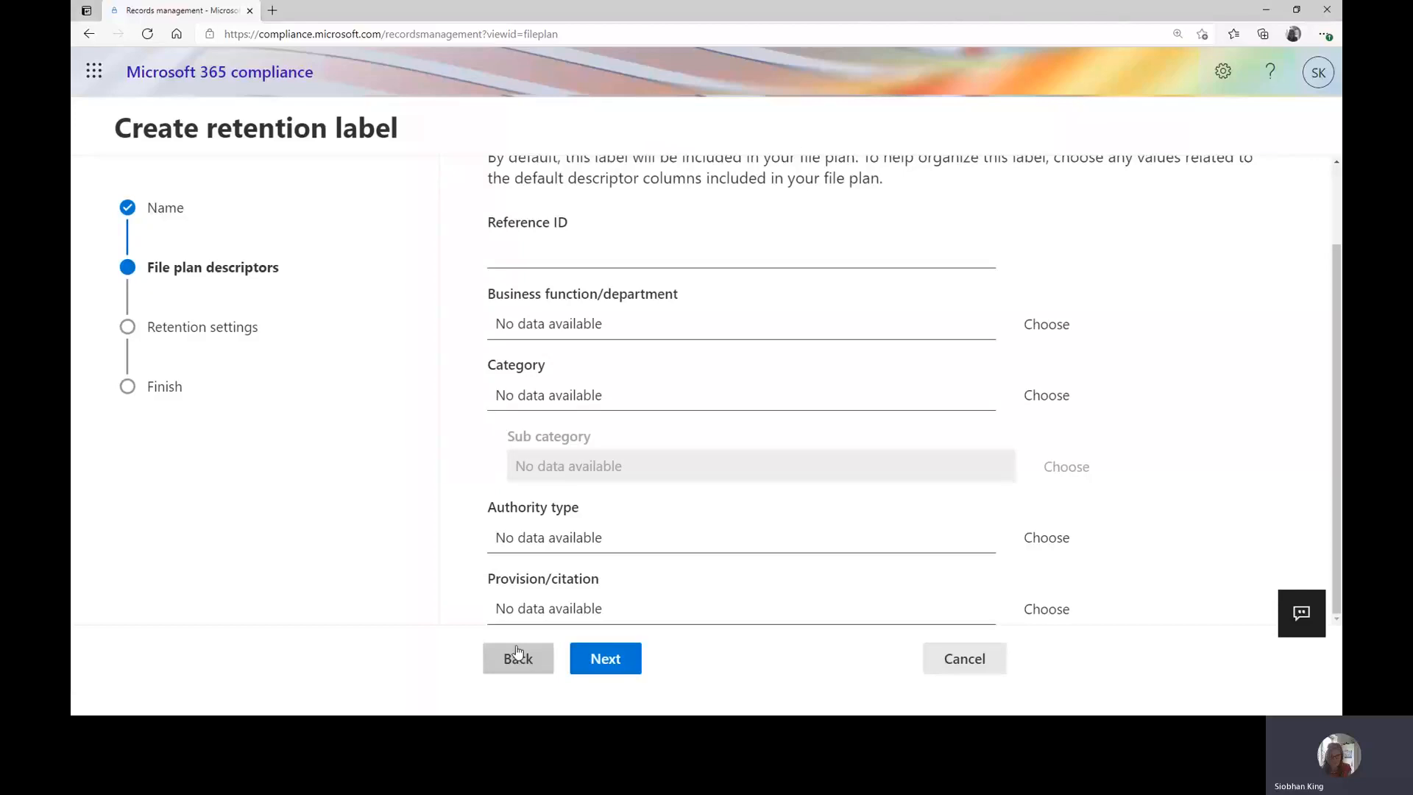
Step: Set the label's reference ID to 3.01
click(569, 253)
click(569, 253)
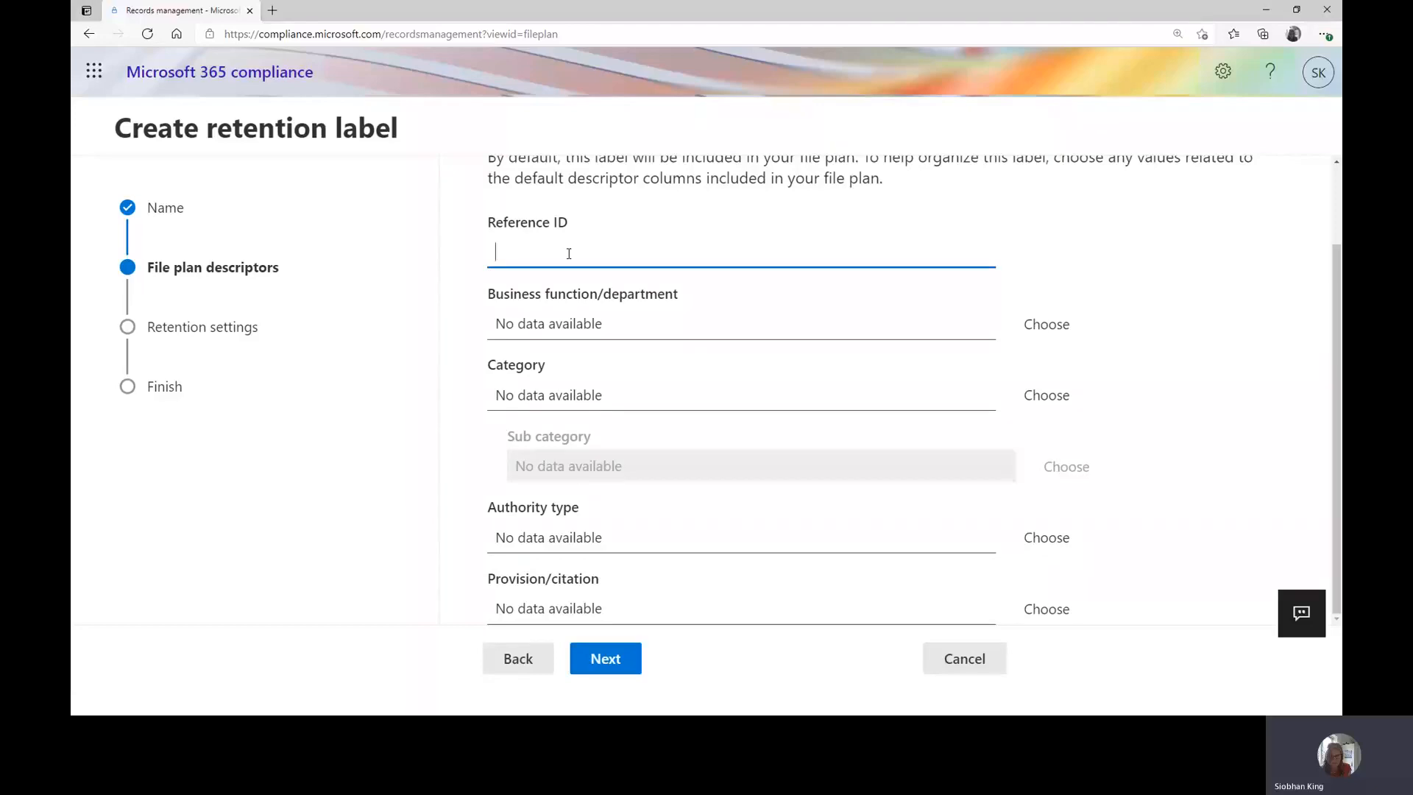
text(3.01)
Step: Open the business function/department choices and look through the existing entries
click(547, 324)
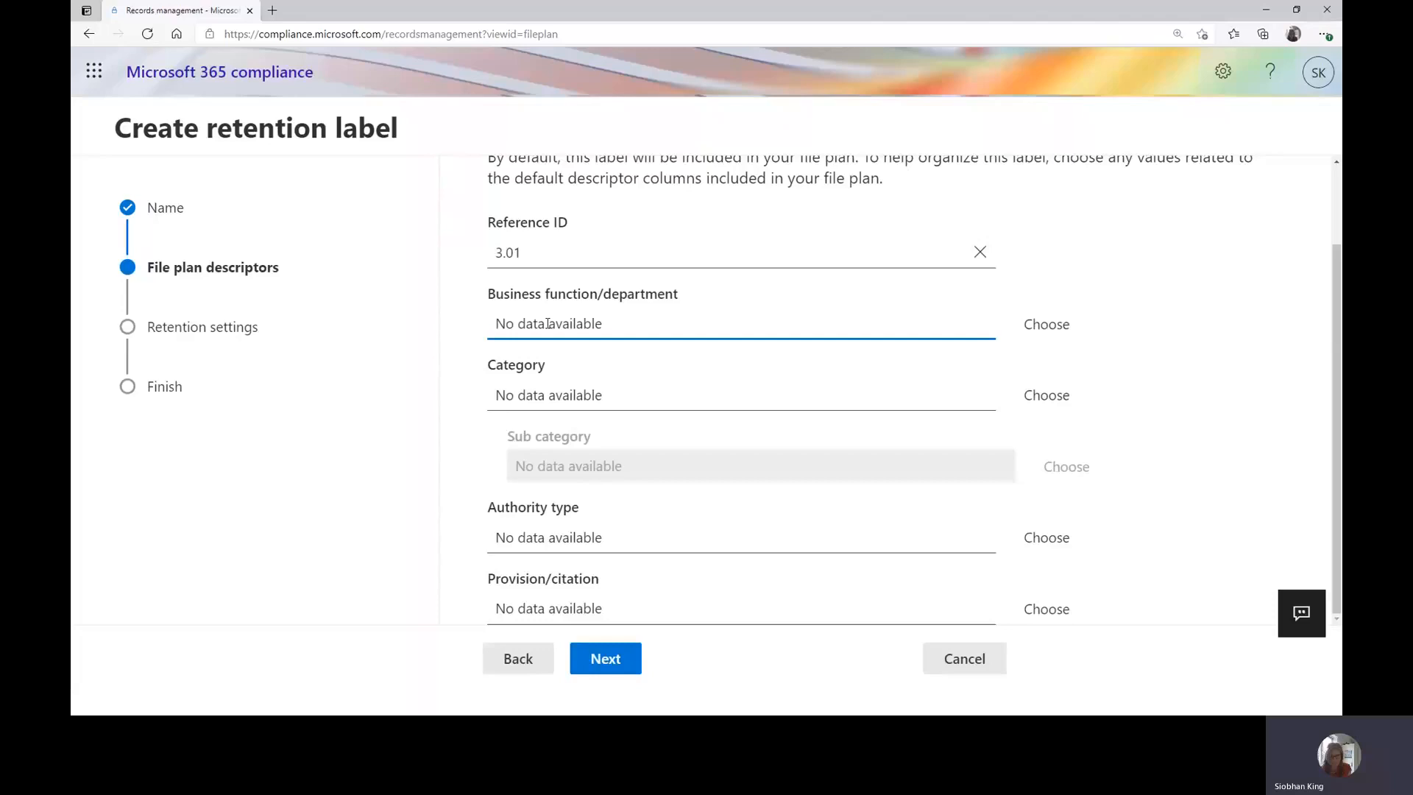
click(1033, 326)
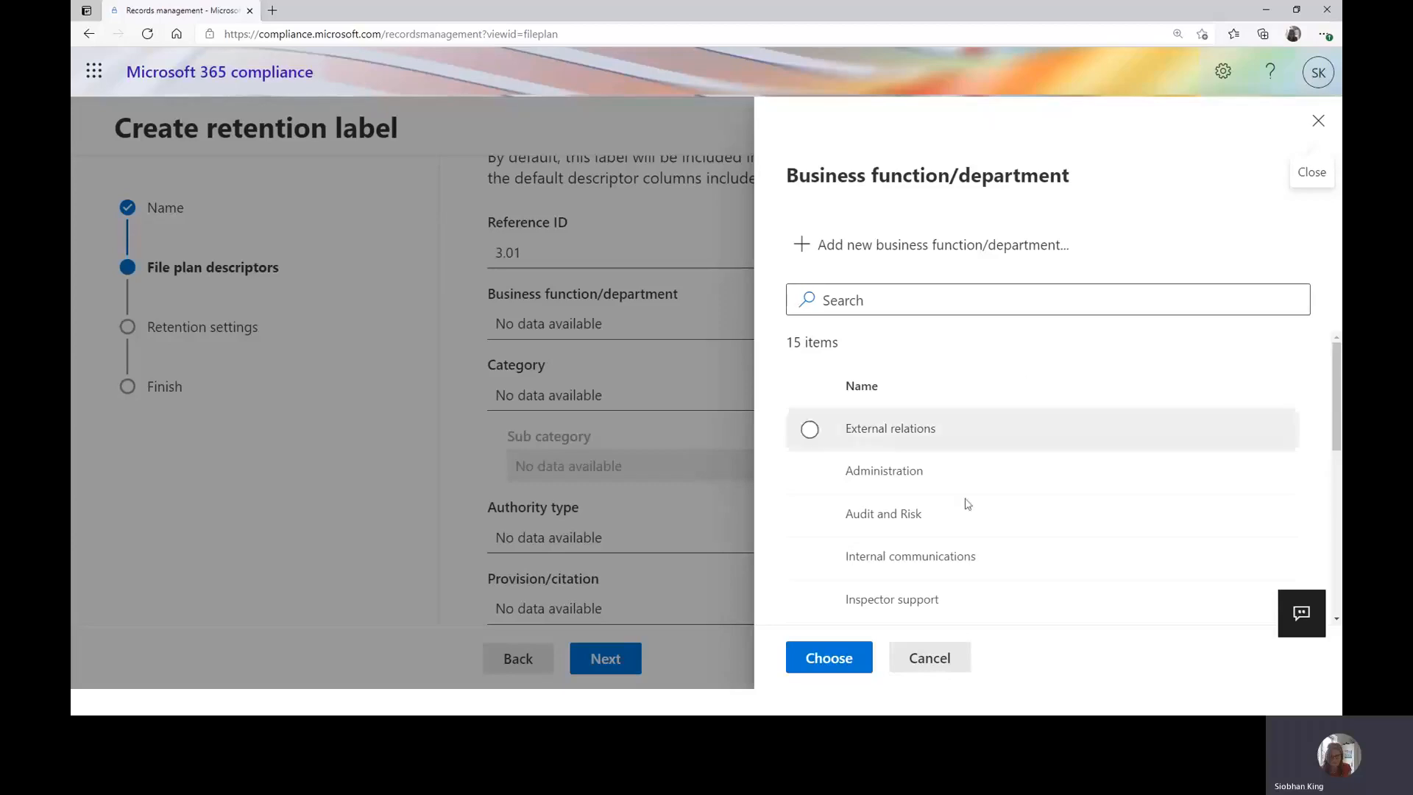
scroll(938, 483, down, 1)
scroll(939, 483, down, 4)
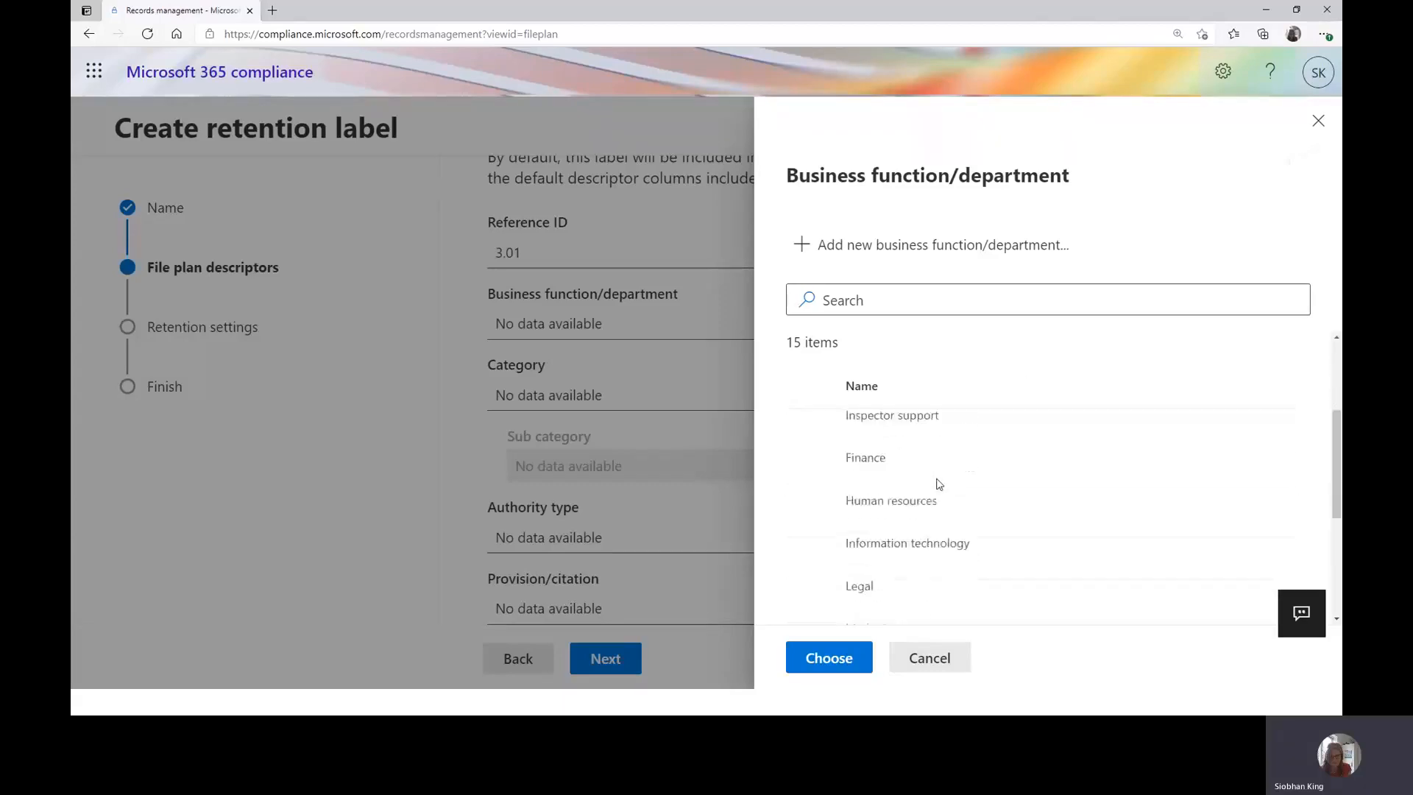
scroll(939, 483, up, 1)
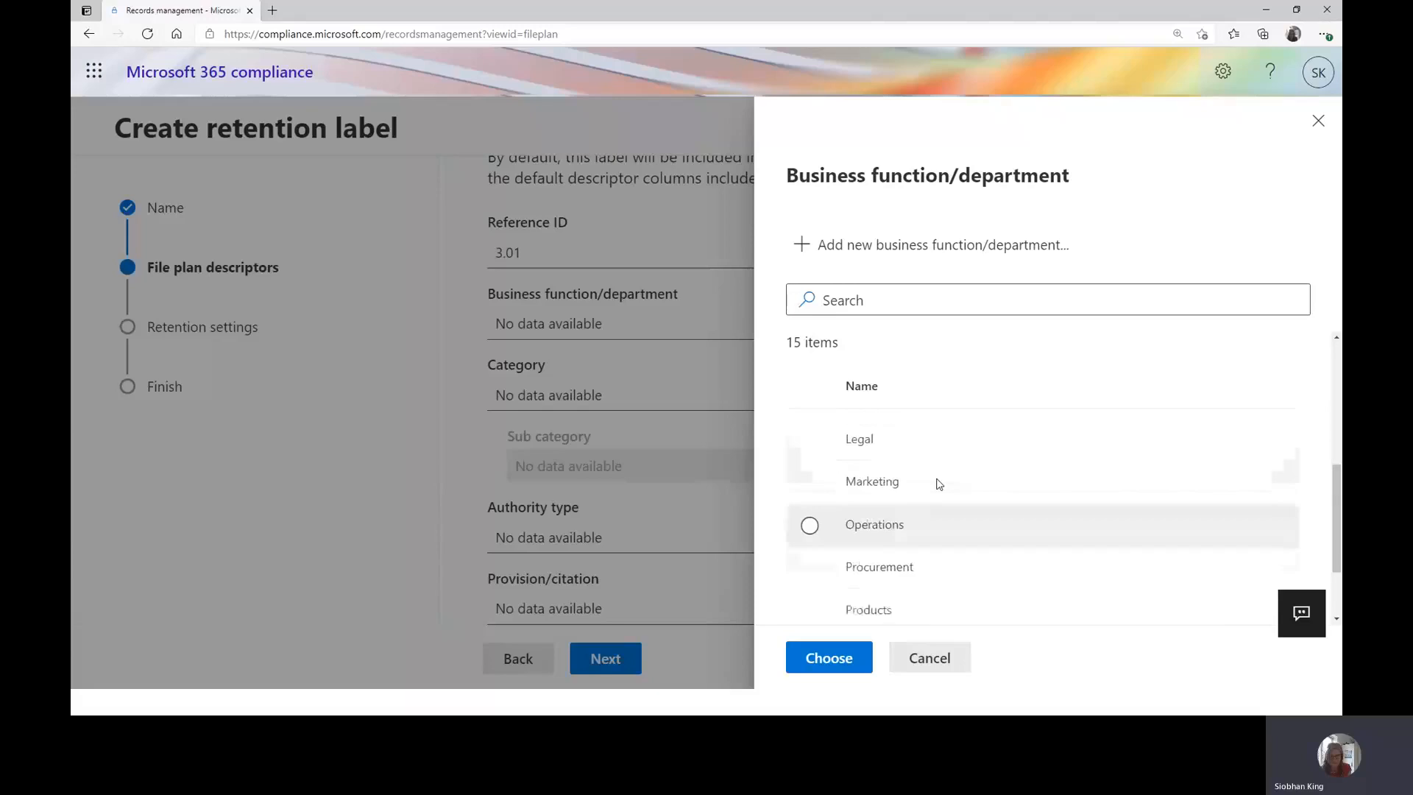
scroll(940, 484, down, 1)
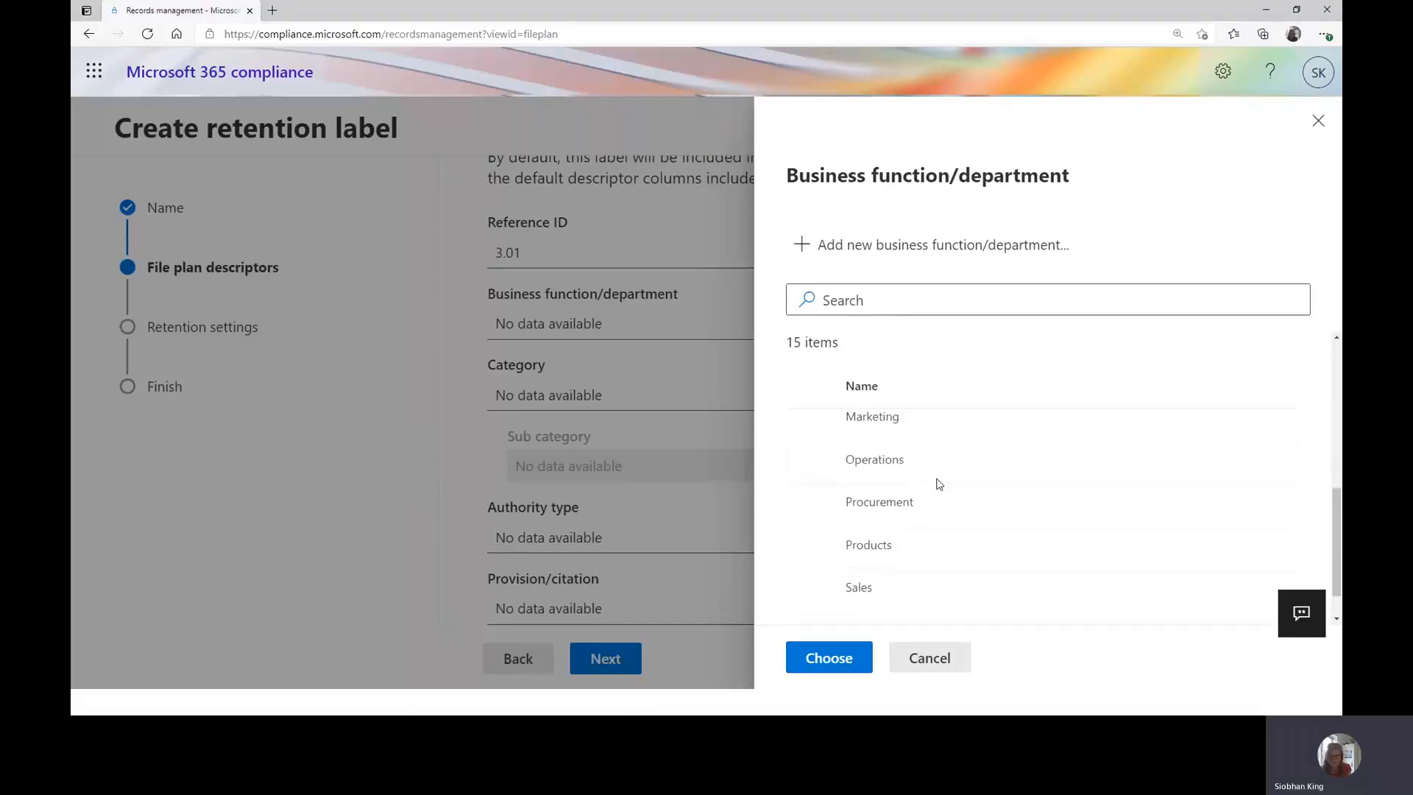
scroll(939, 483, up, 3)
scroll(939, 483, up, 2)
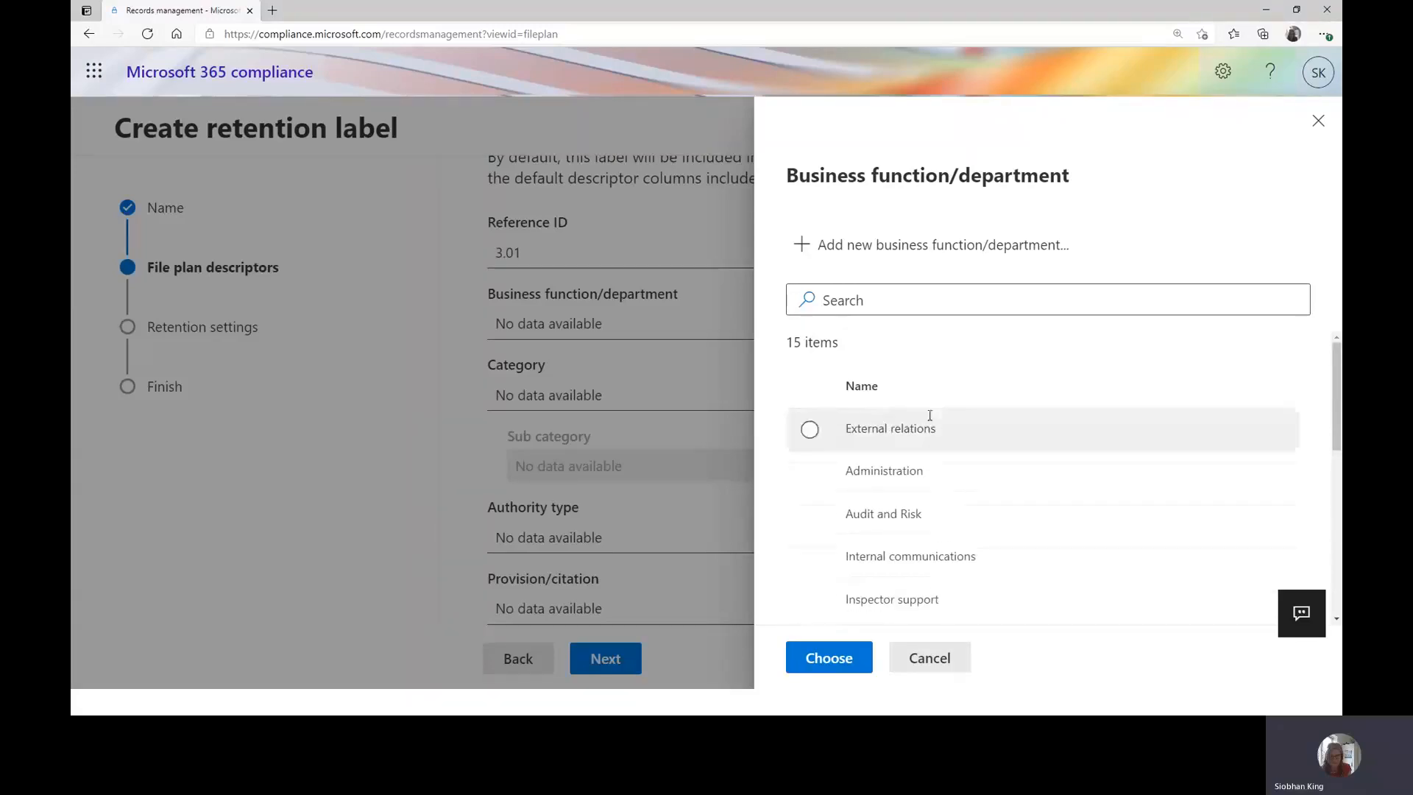
scroll(894, 445, down, 4)
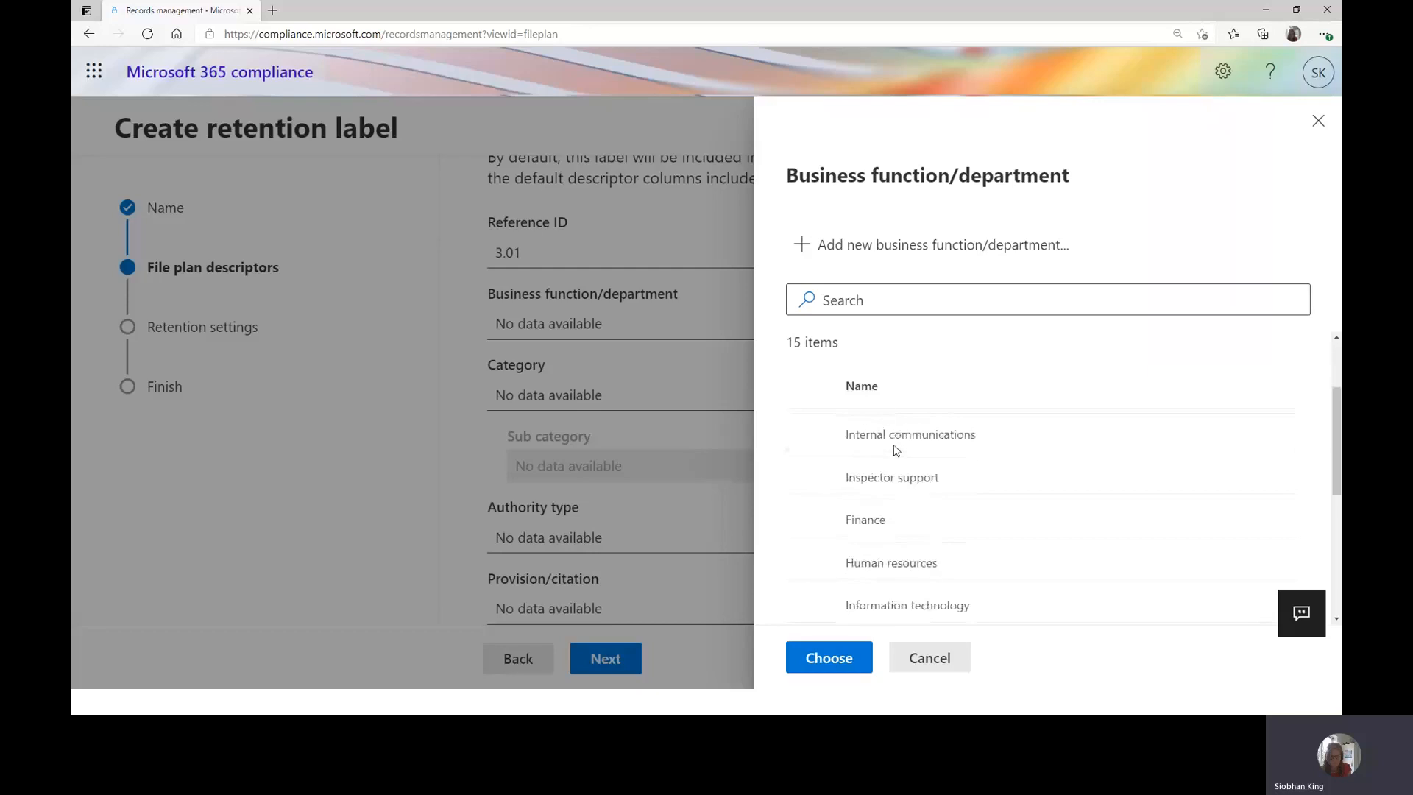
scroll(895, 449, up, 3)
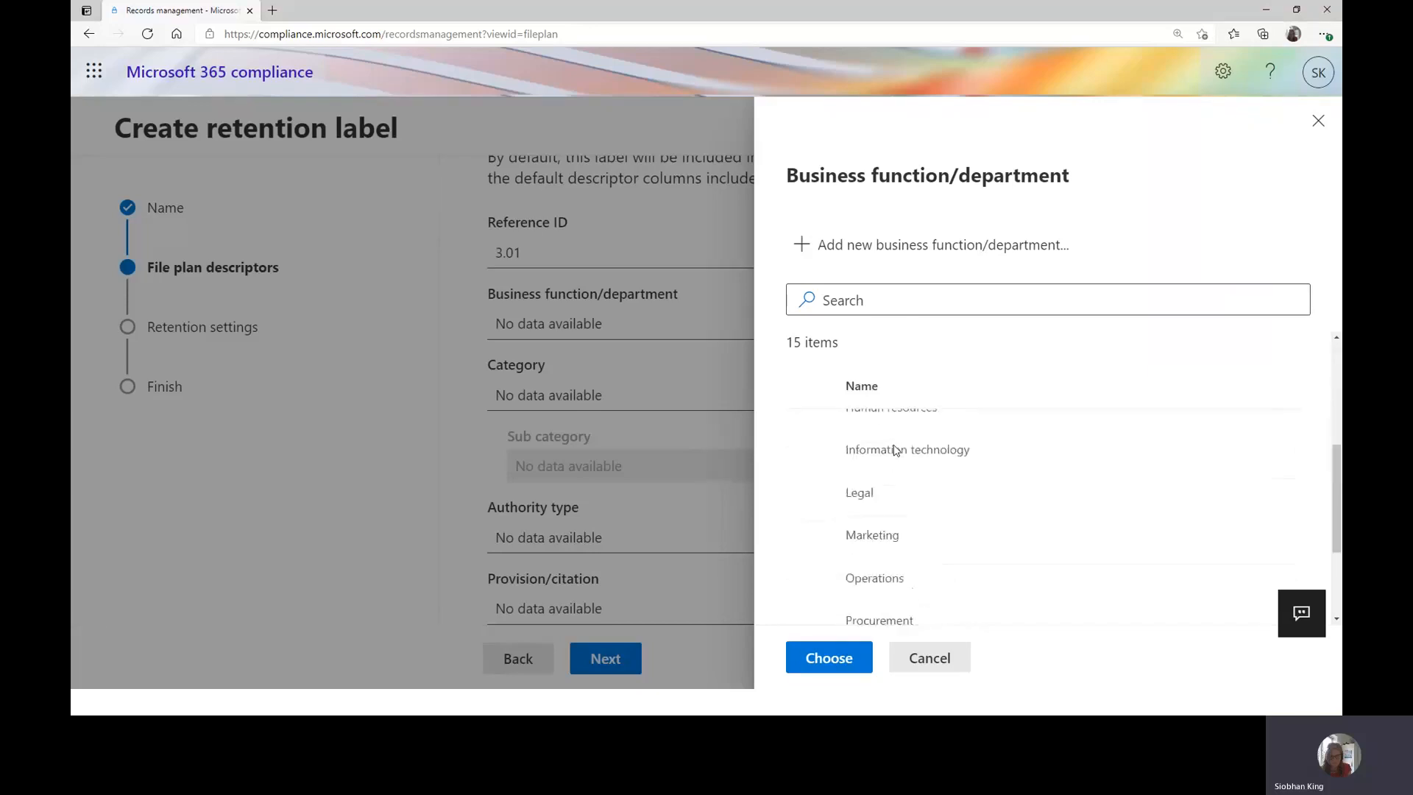
Step: Add a new business function/department called "Legal services" and assign it to the label
click(870, 250)
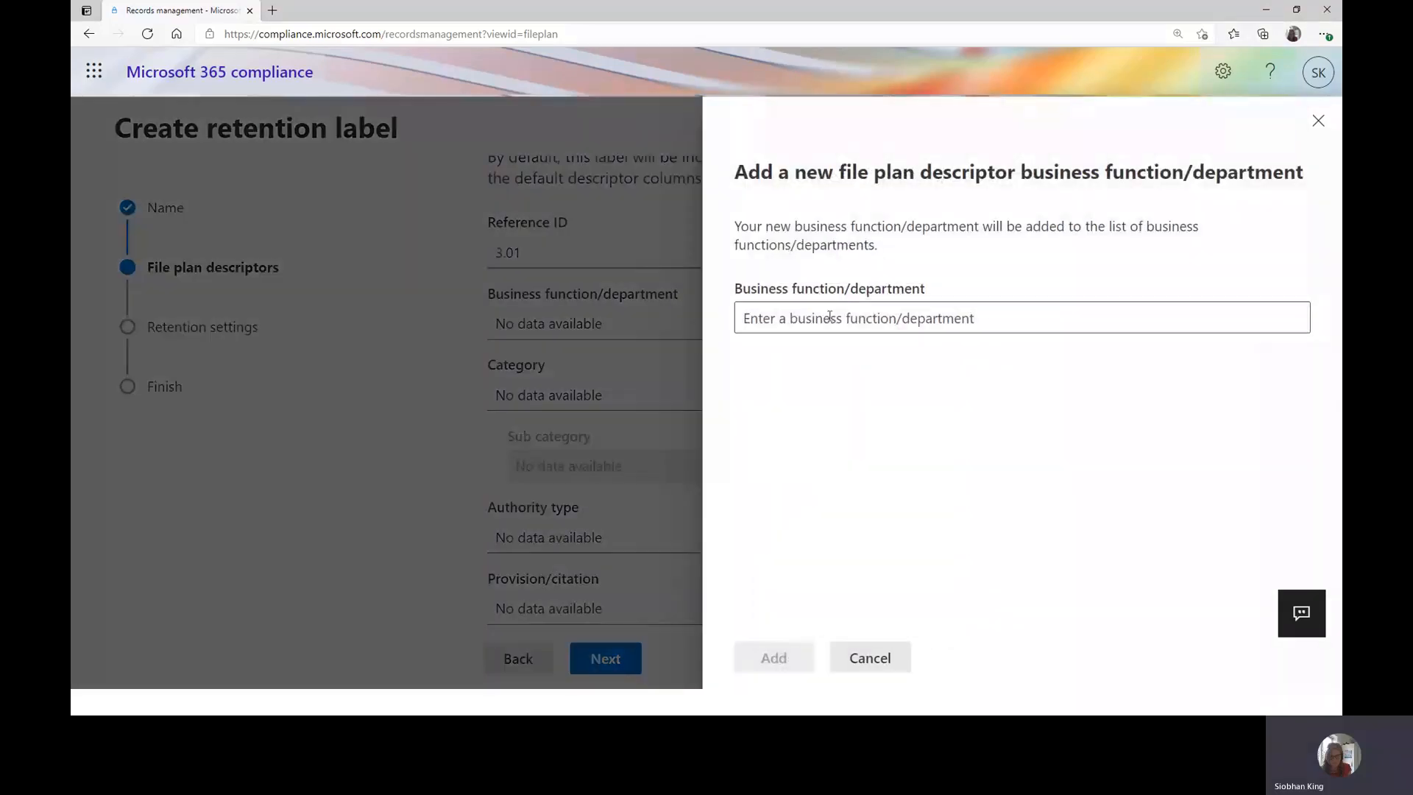
click(829, 317)
text(Lega)
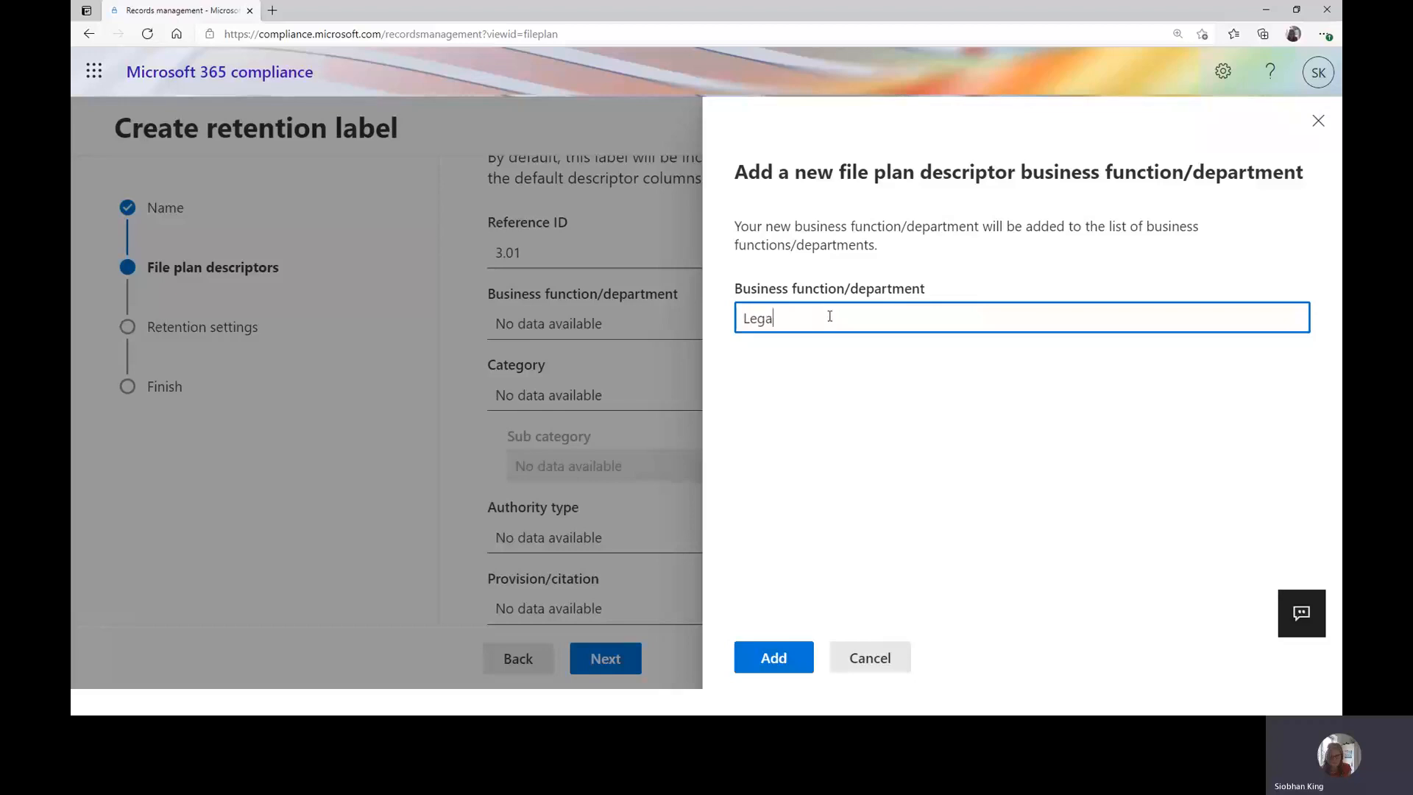
text(l services)
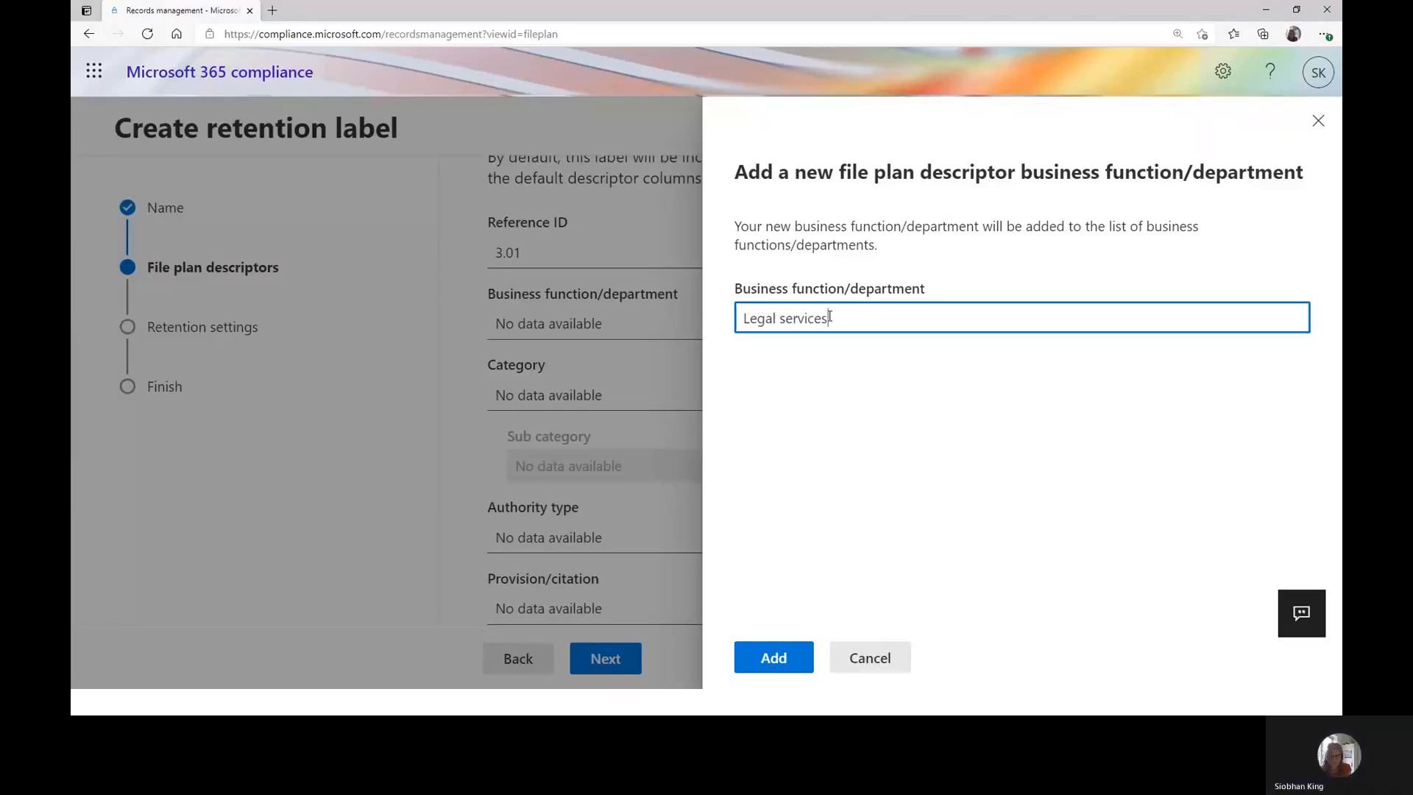
click(774, 654)
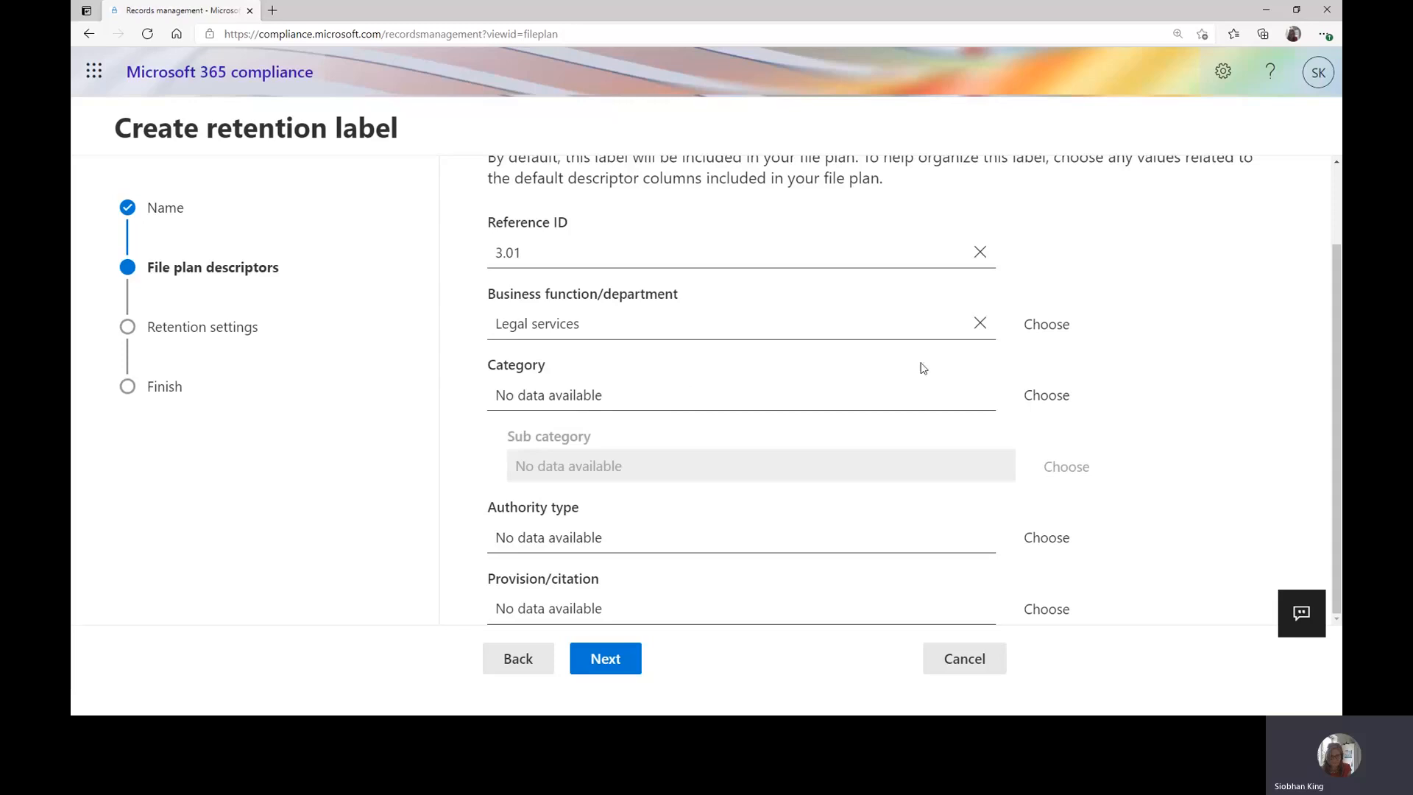
Step: Assign the existing category Litigation to the label
click(1045, 397)
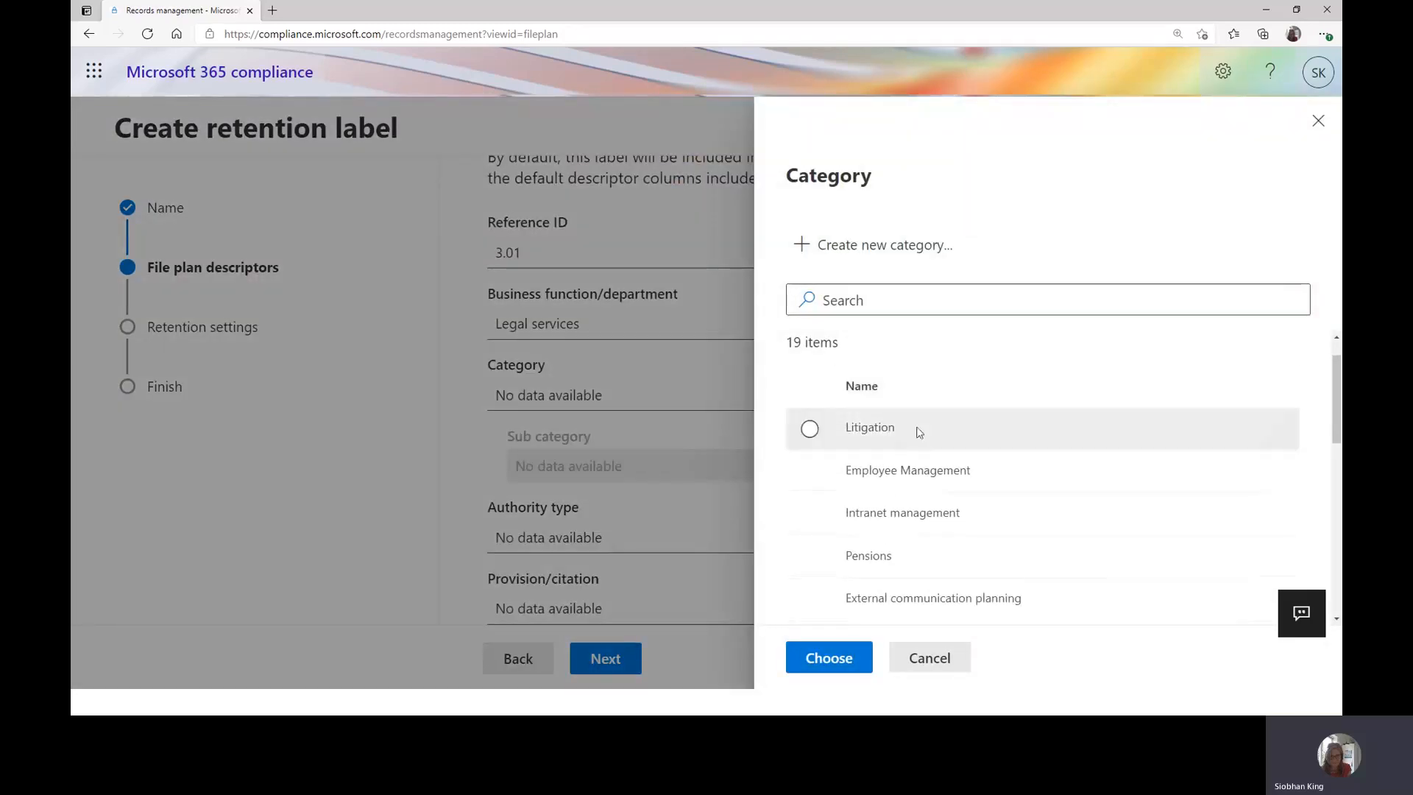
click(911, 427)
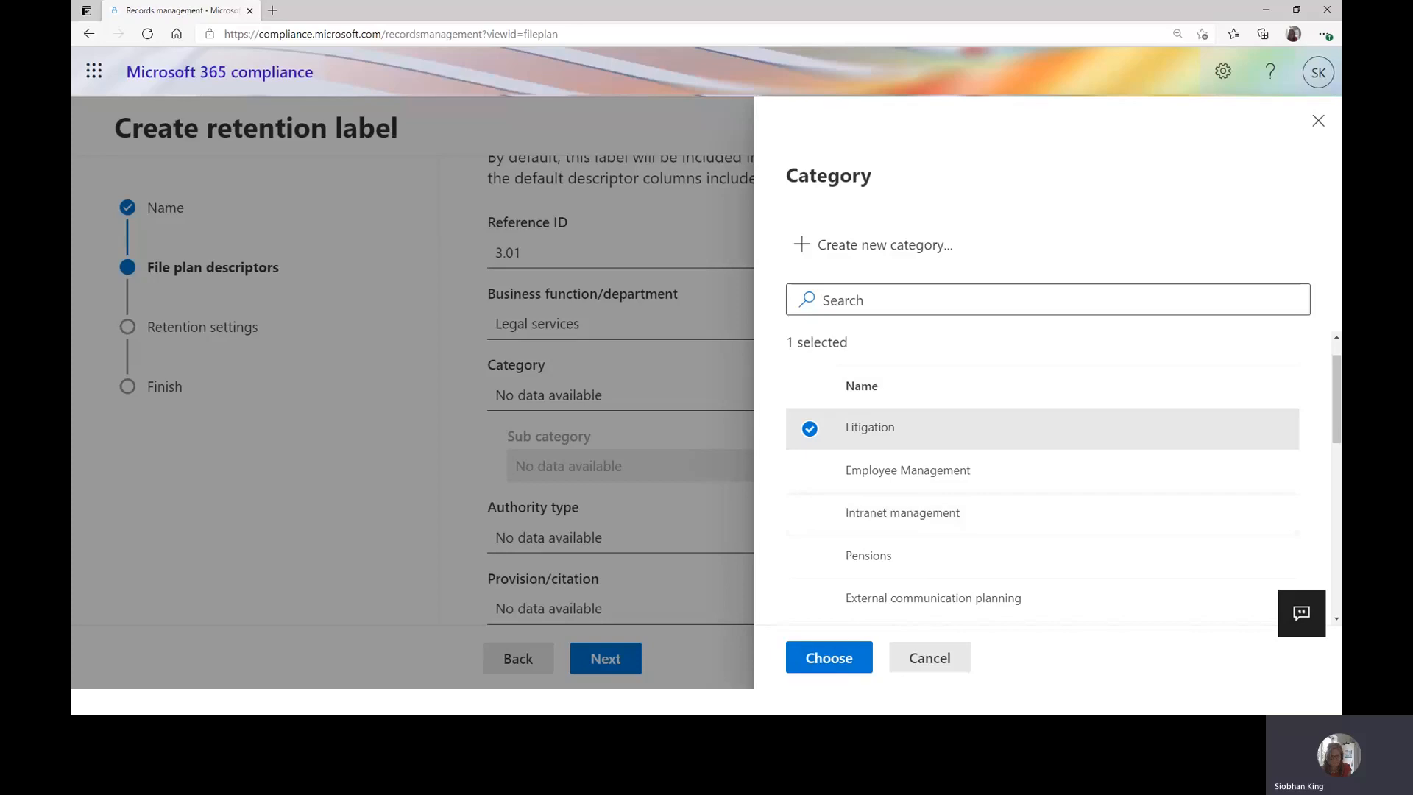
click(829, 658)
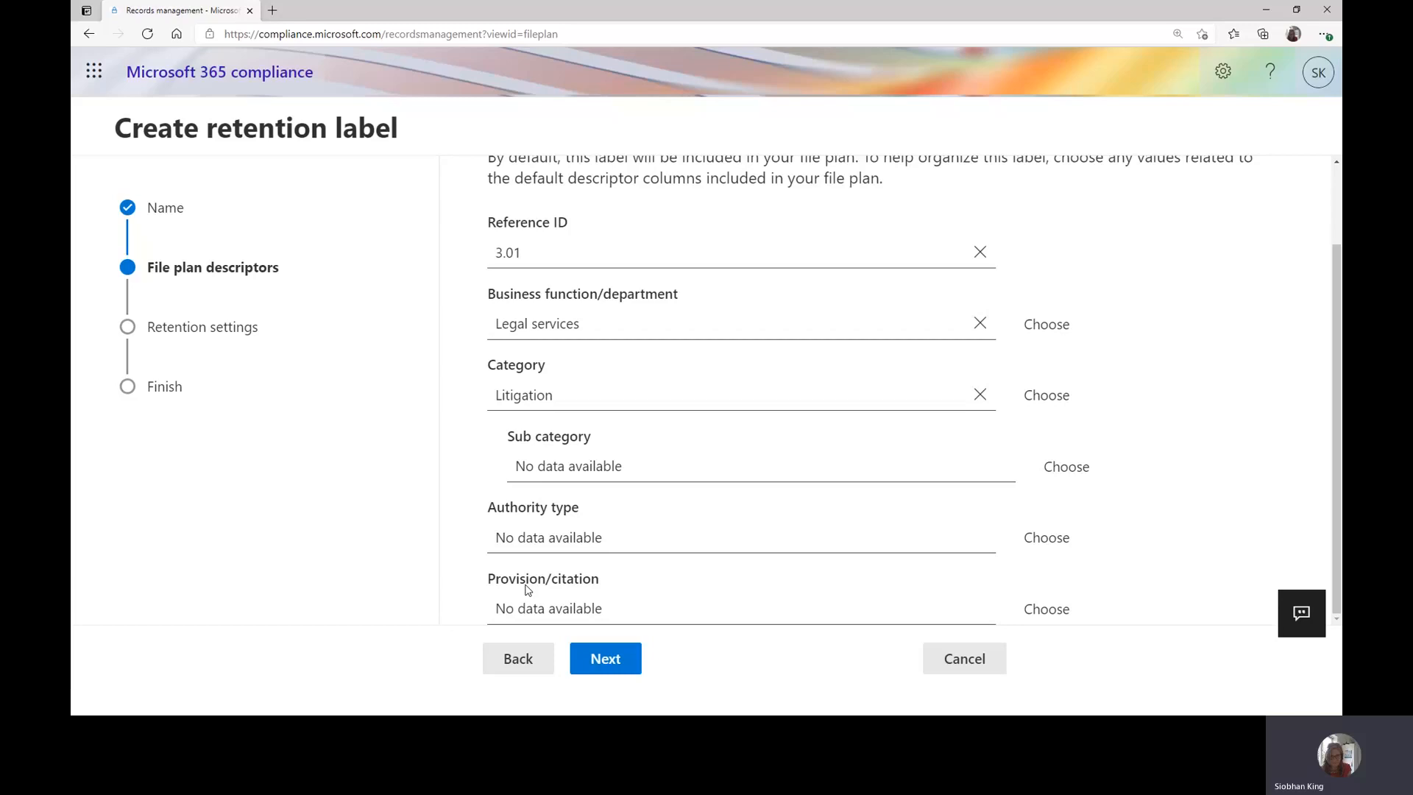
click(1047, 538)
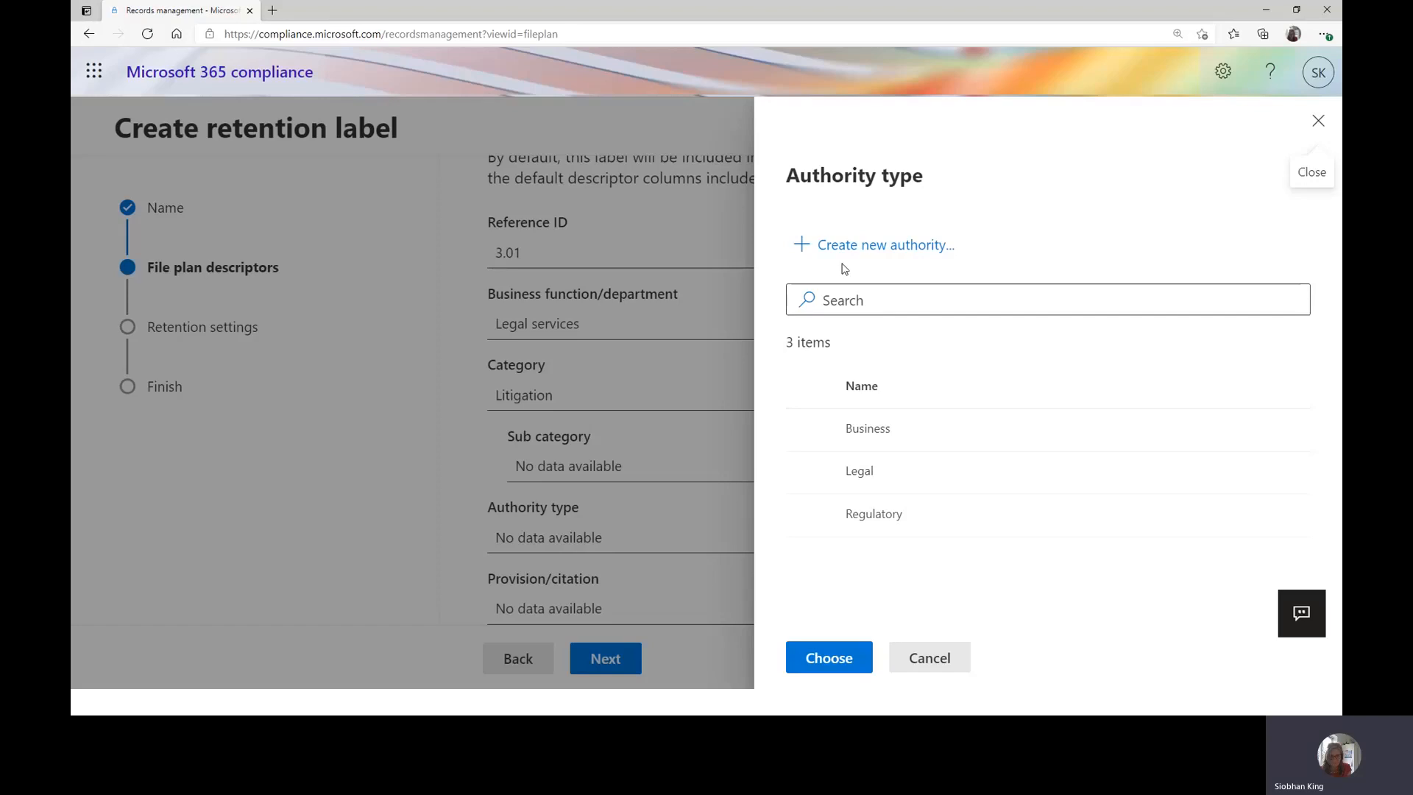
click(936, 671)
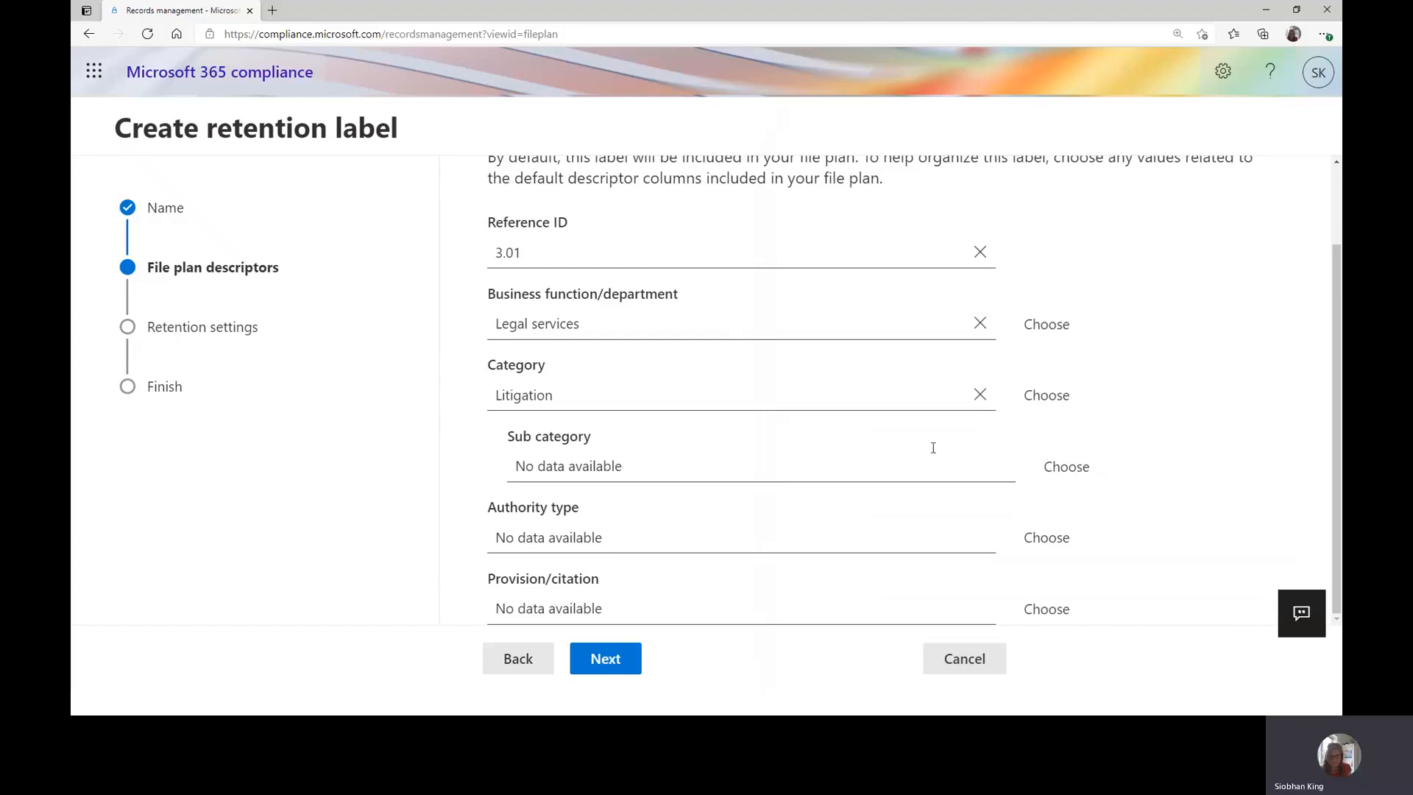
click(1066, 467)
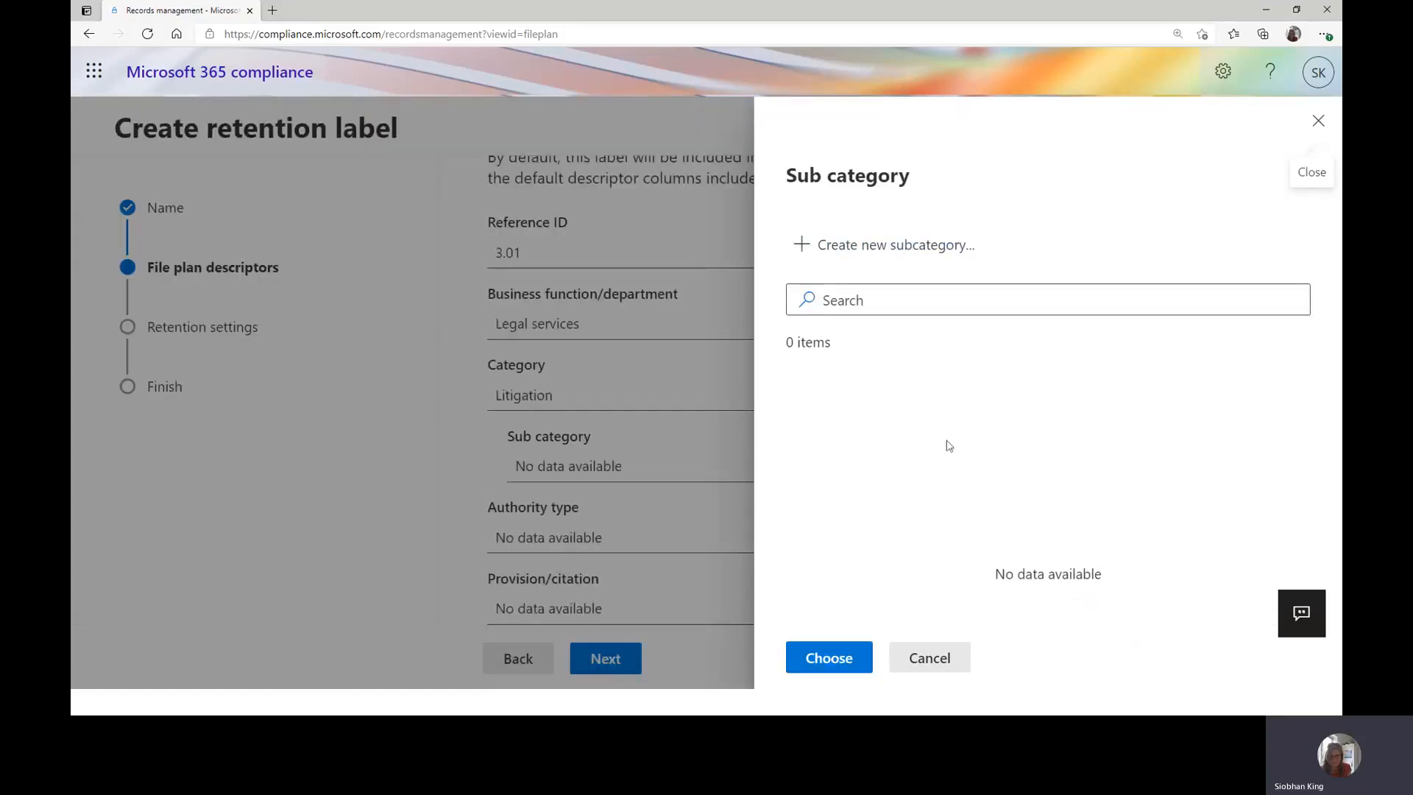
click(959, 670)
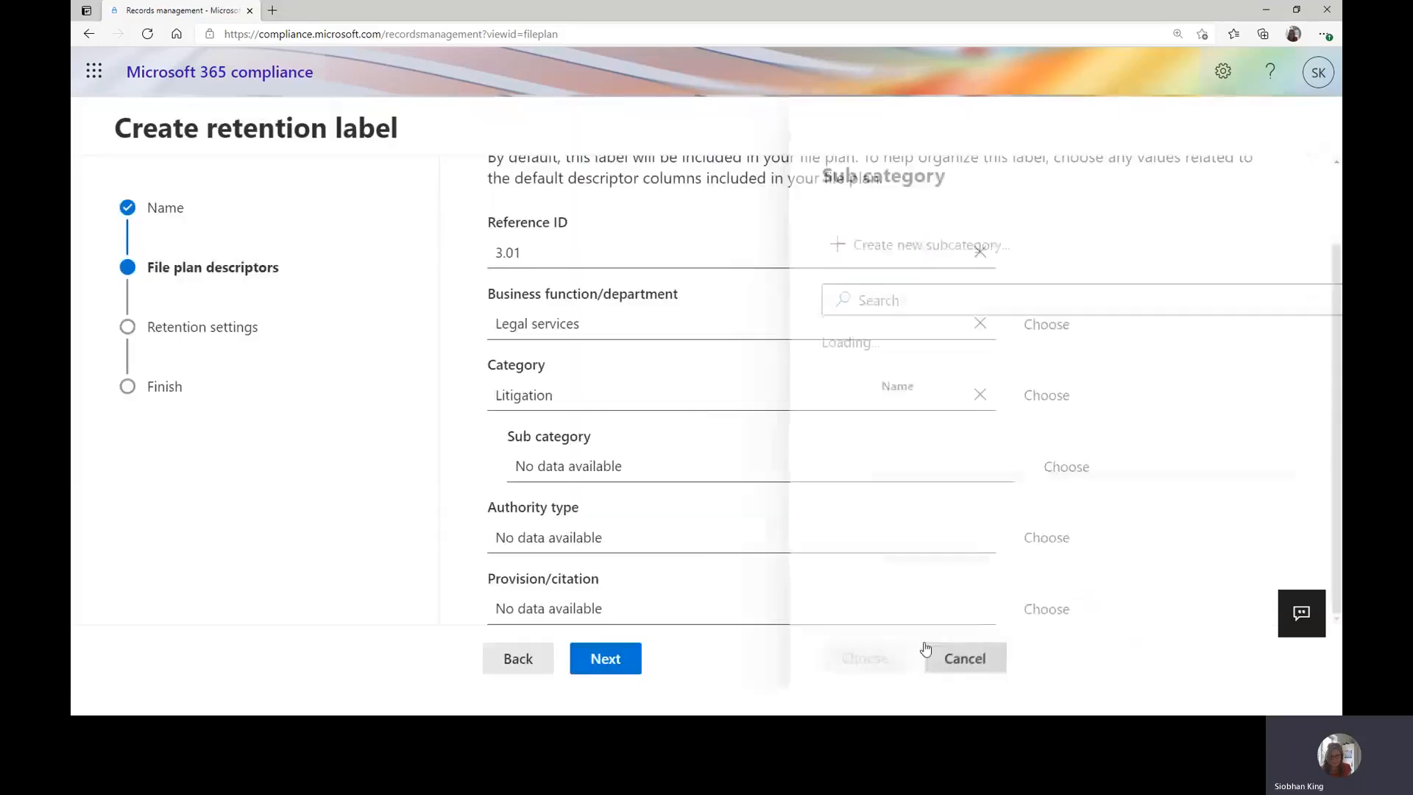
Step: Set the label's authority type to Legal
click(1066, 541)
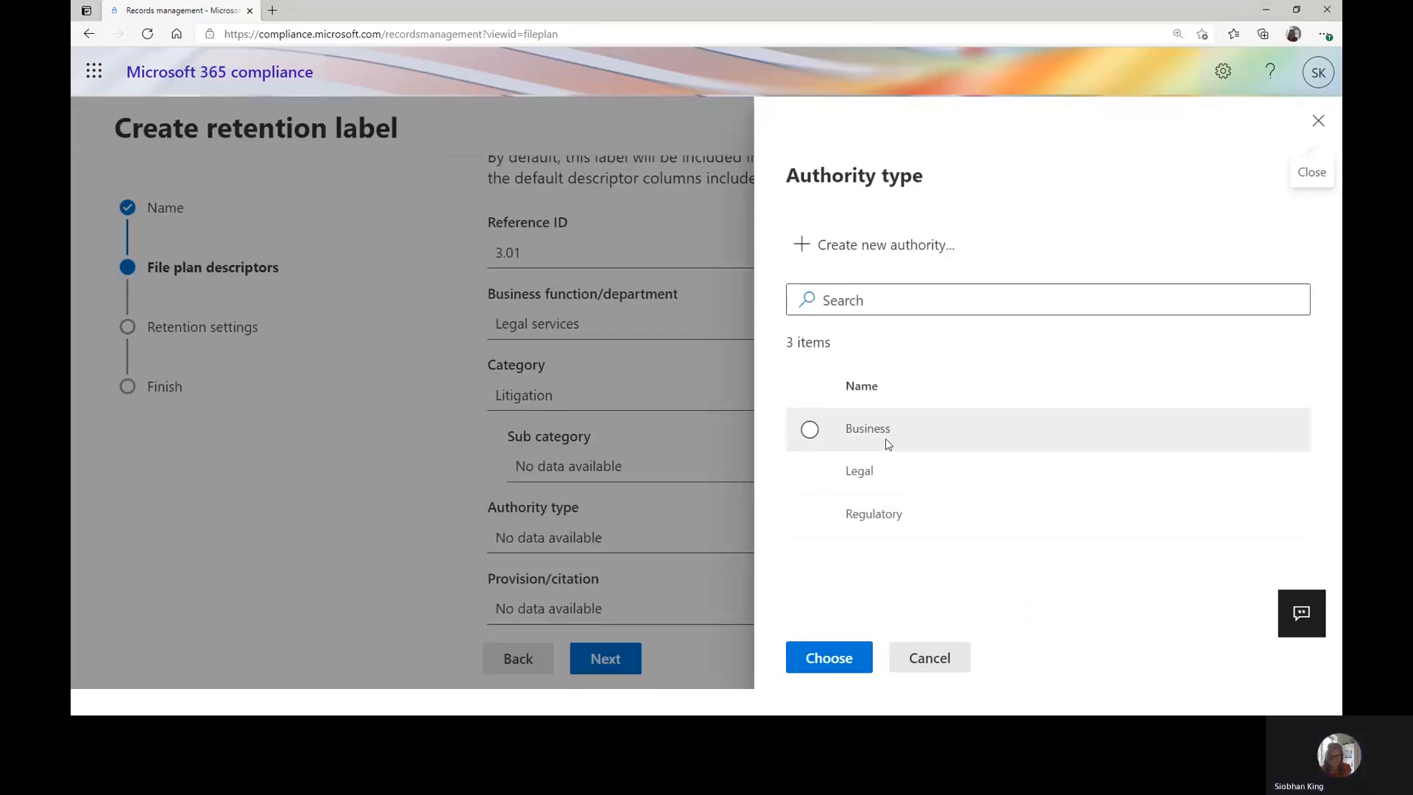
click(879, 472)
click(850, 657)
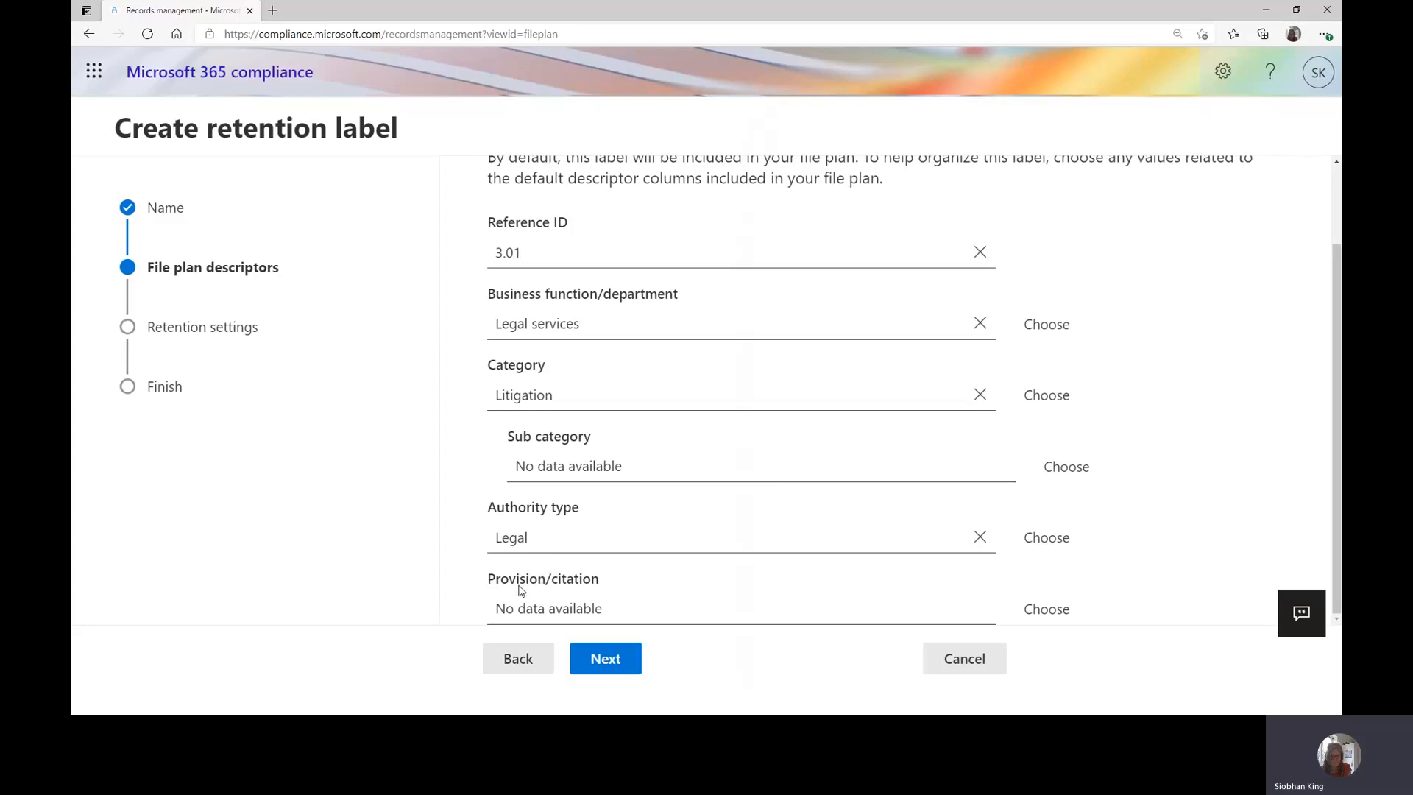
Step: Look through the available provisions/citations and close the list without choosing one
click(1039, 613)
scroll(1115, 448, down, 4)
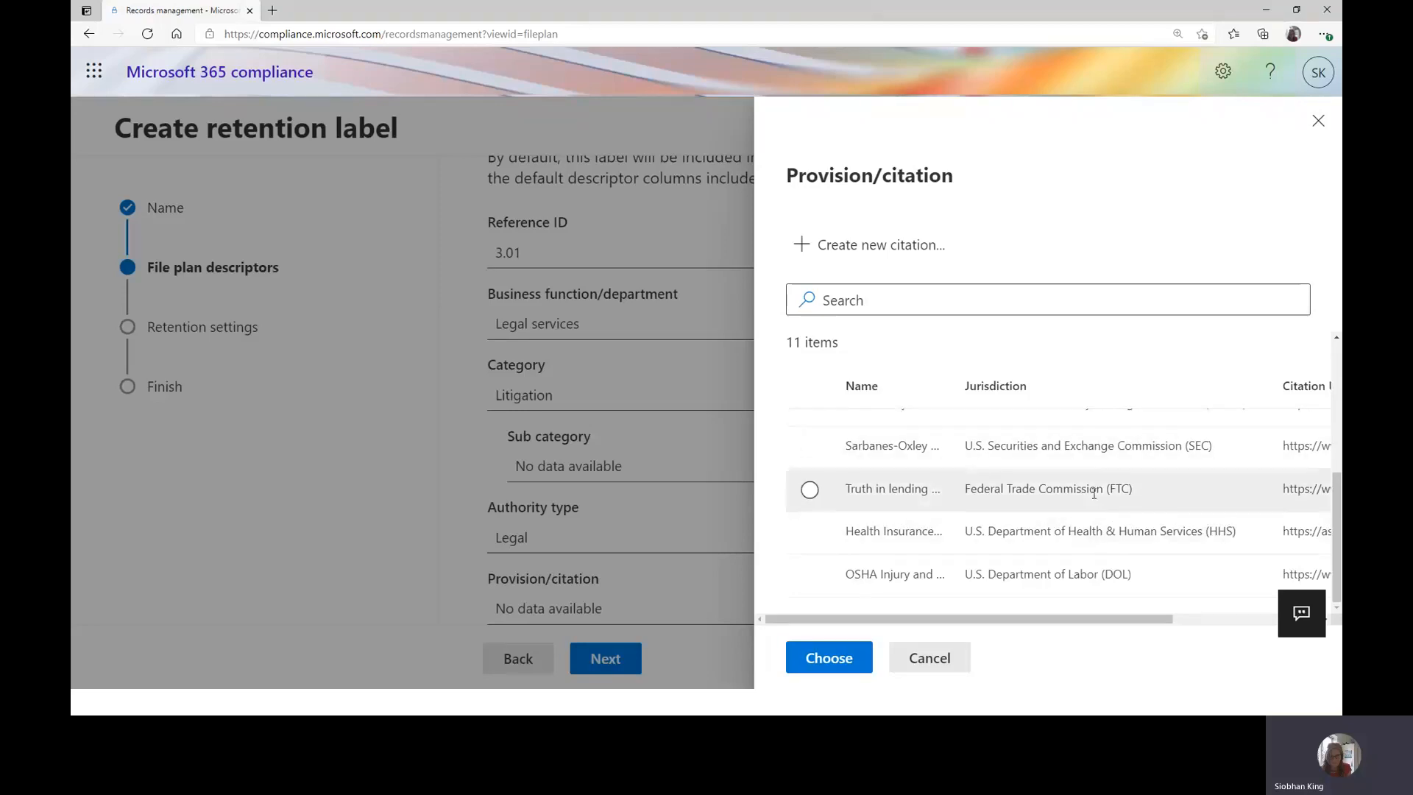
scroll(1094, 493, up, 3)
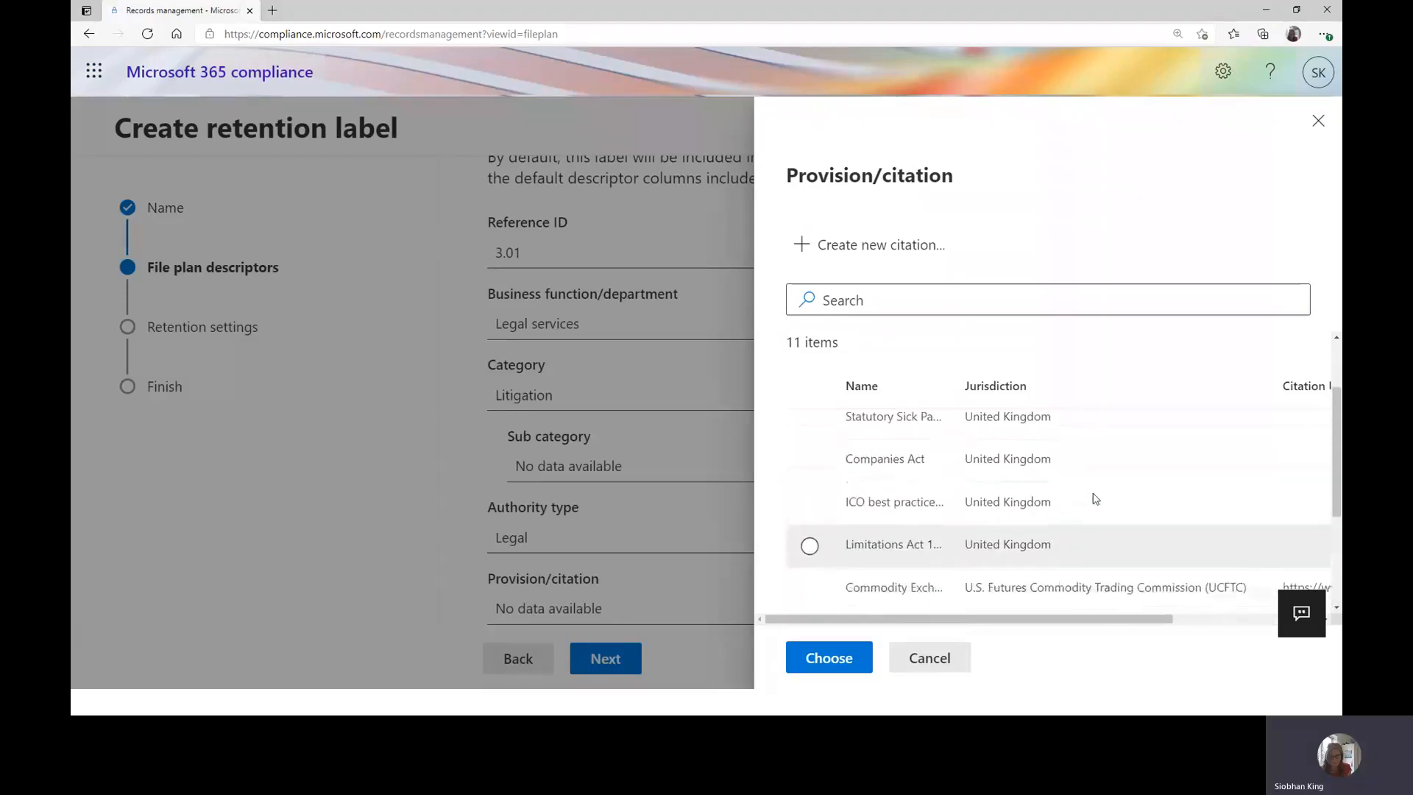
scroll(1094, 499, up, 2)
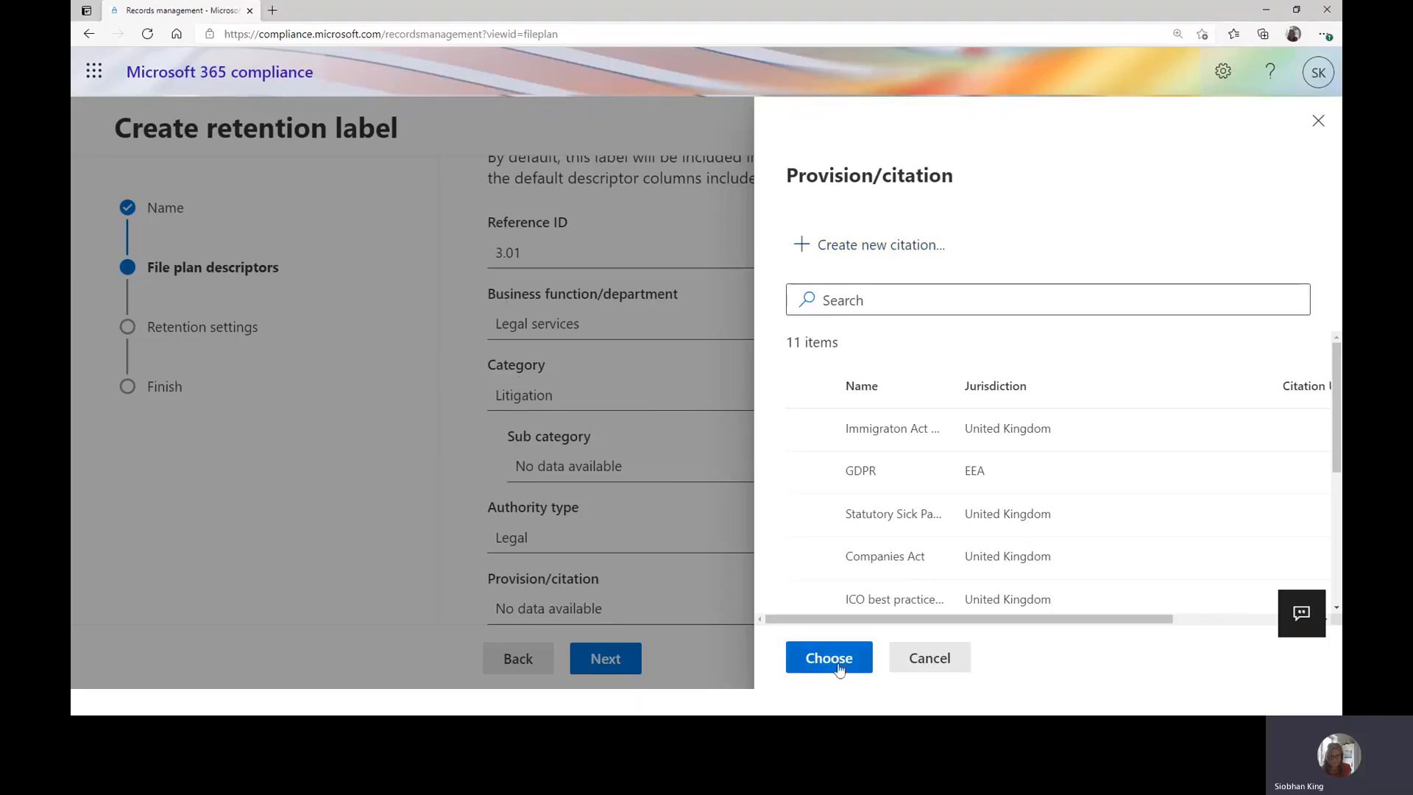
click(946, 663)
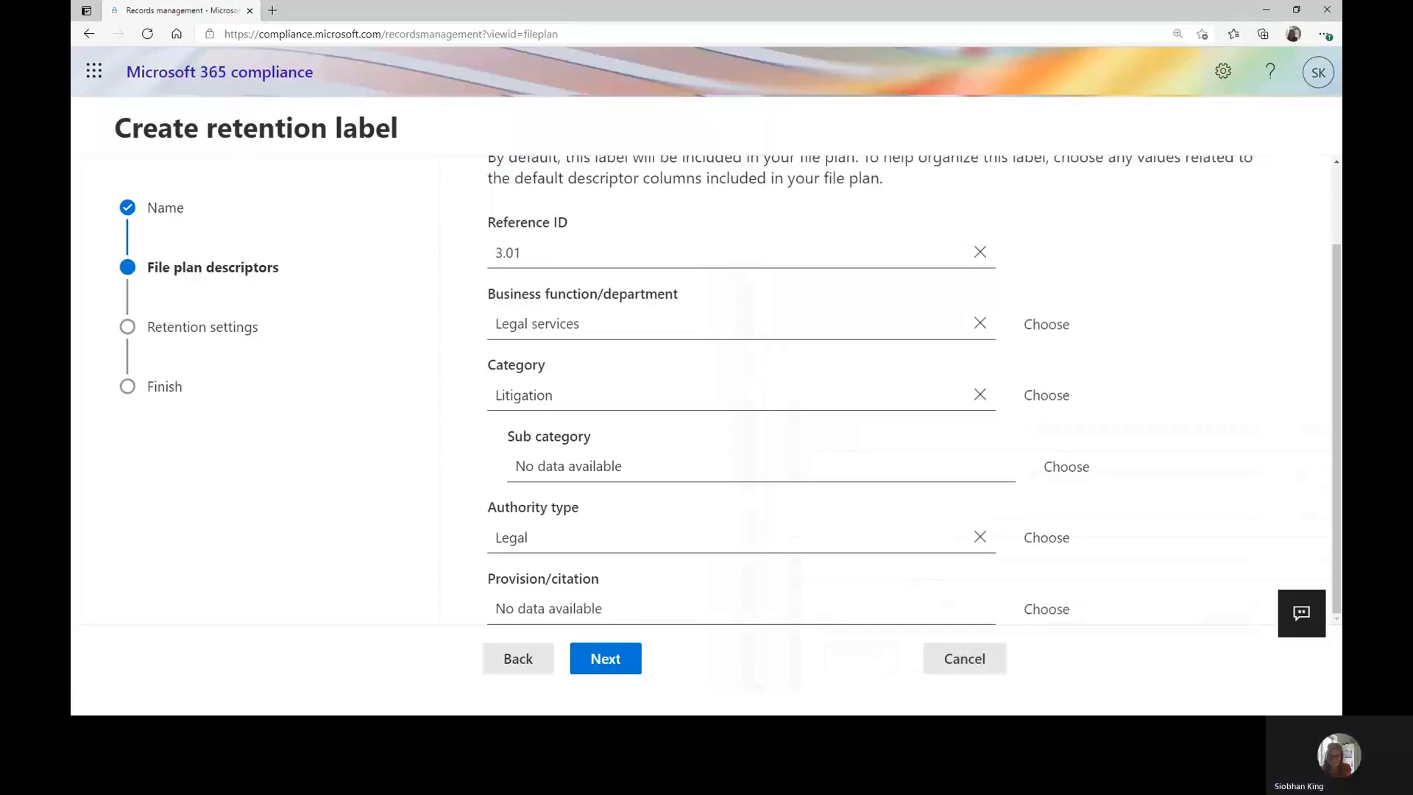
key(Right)
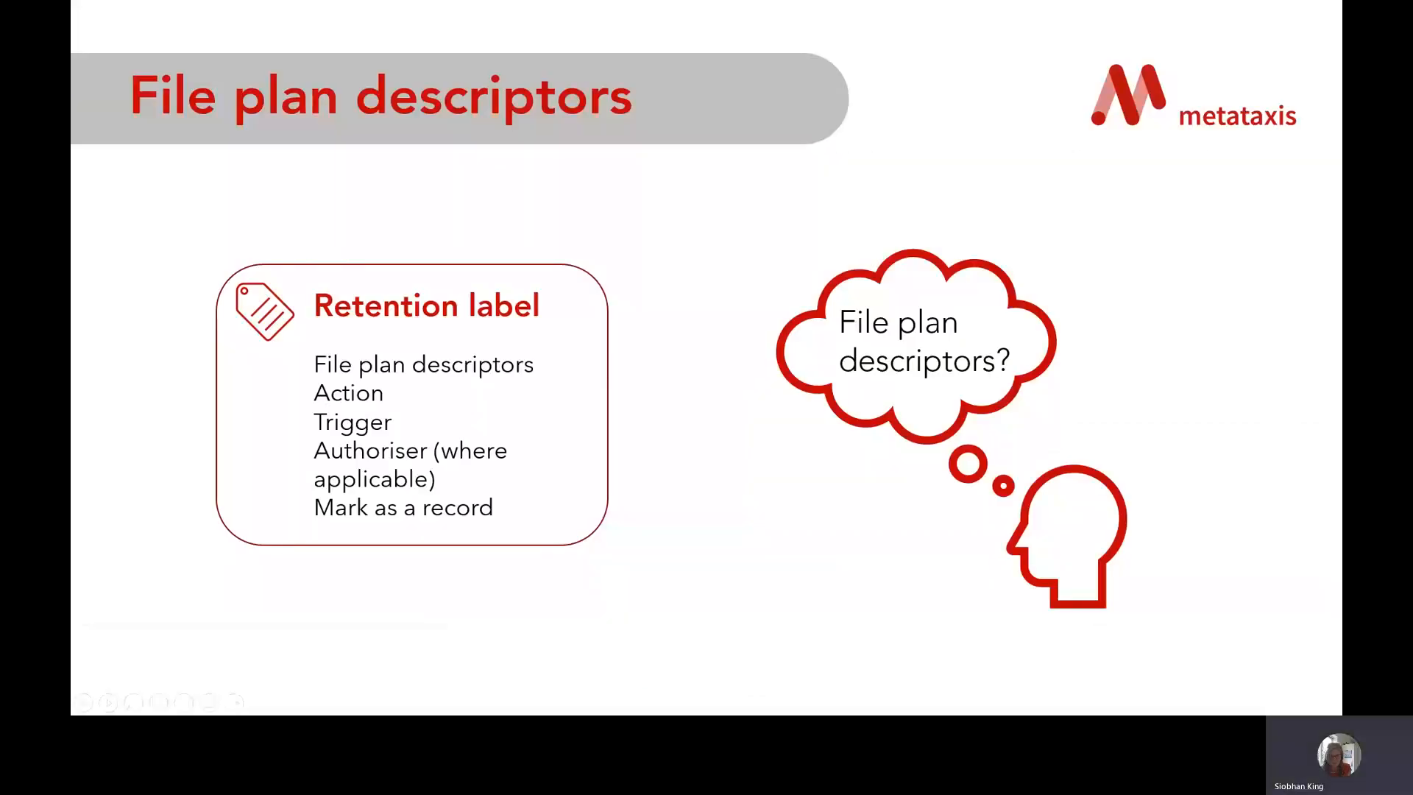
key(Right)
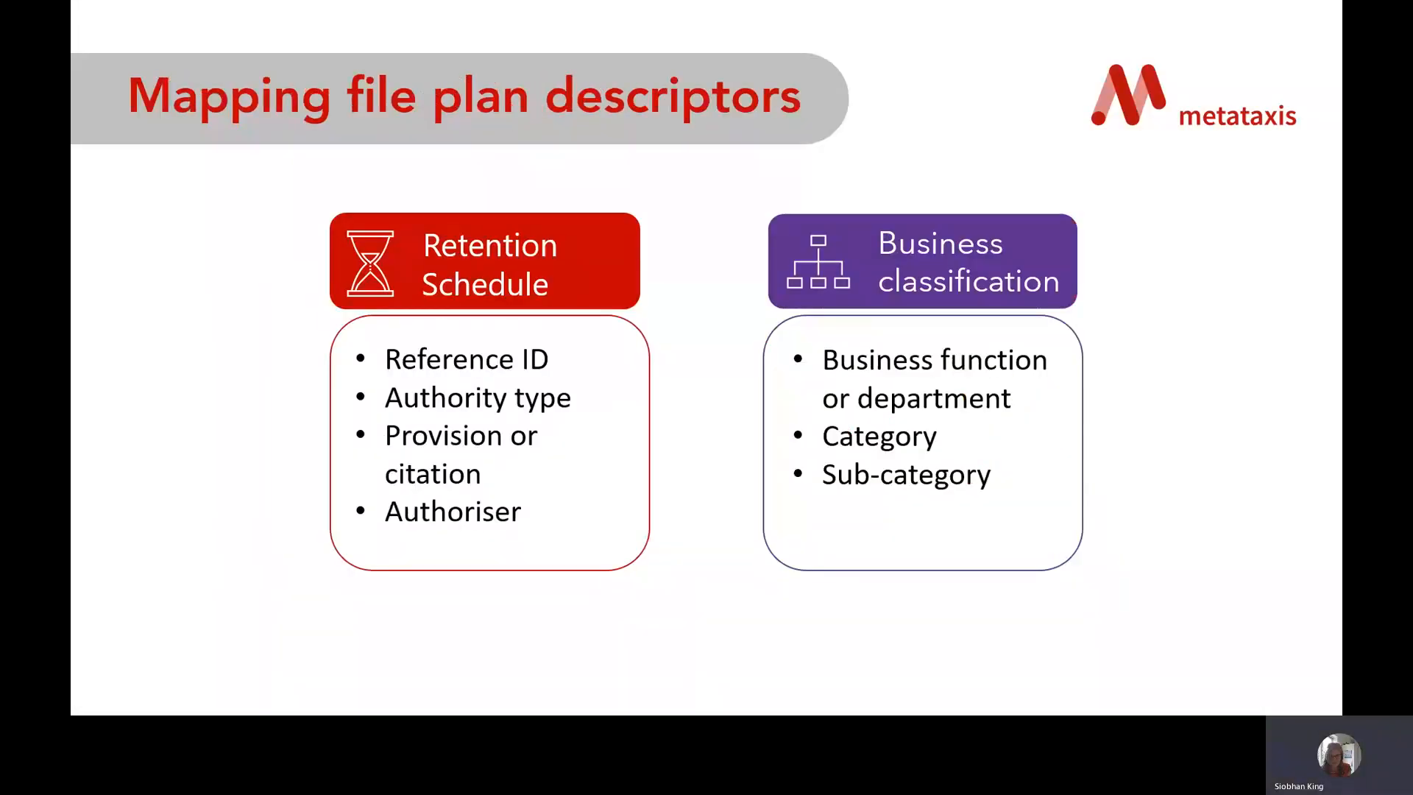